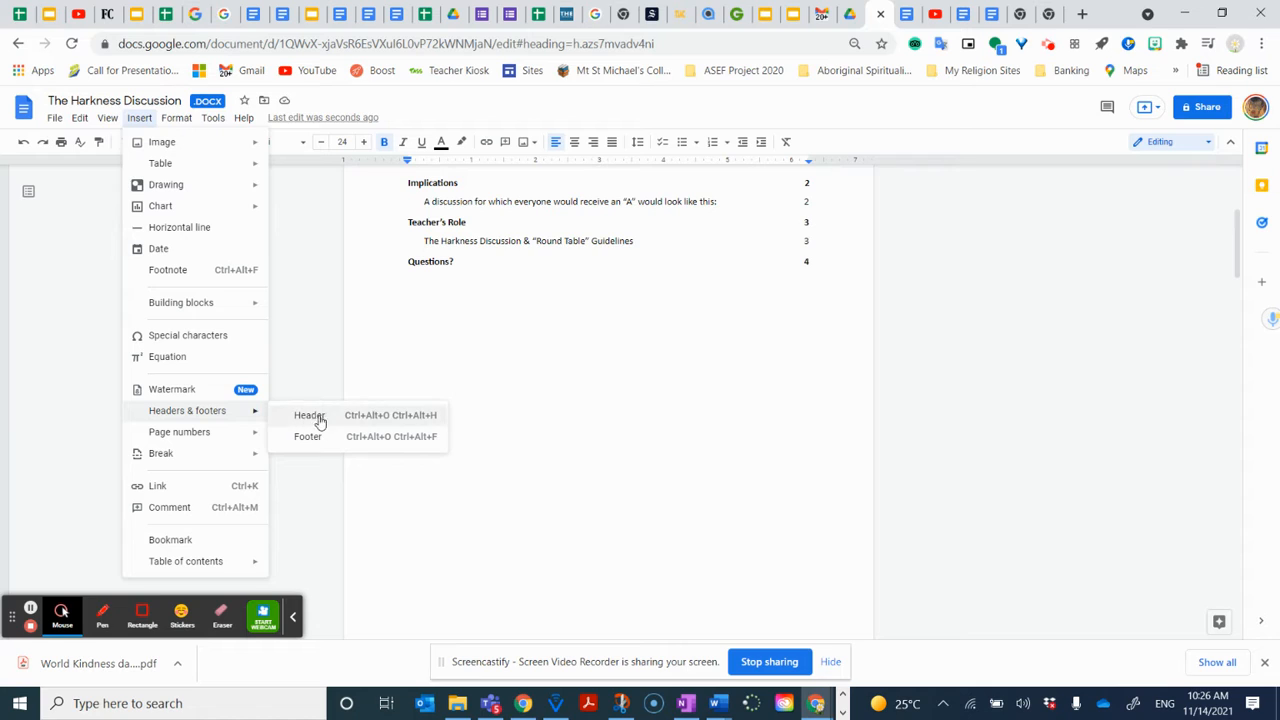
Insert a footer in the document and enter the section names Introduction, Implications and A Discussion on one line.
{"action": "left_click", "coordinate": [320, 440]}
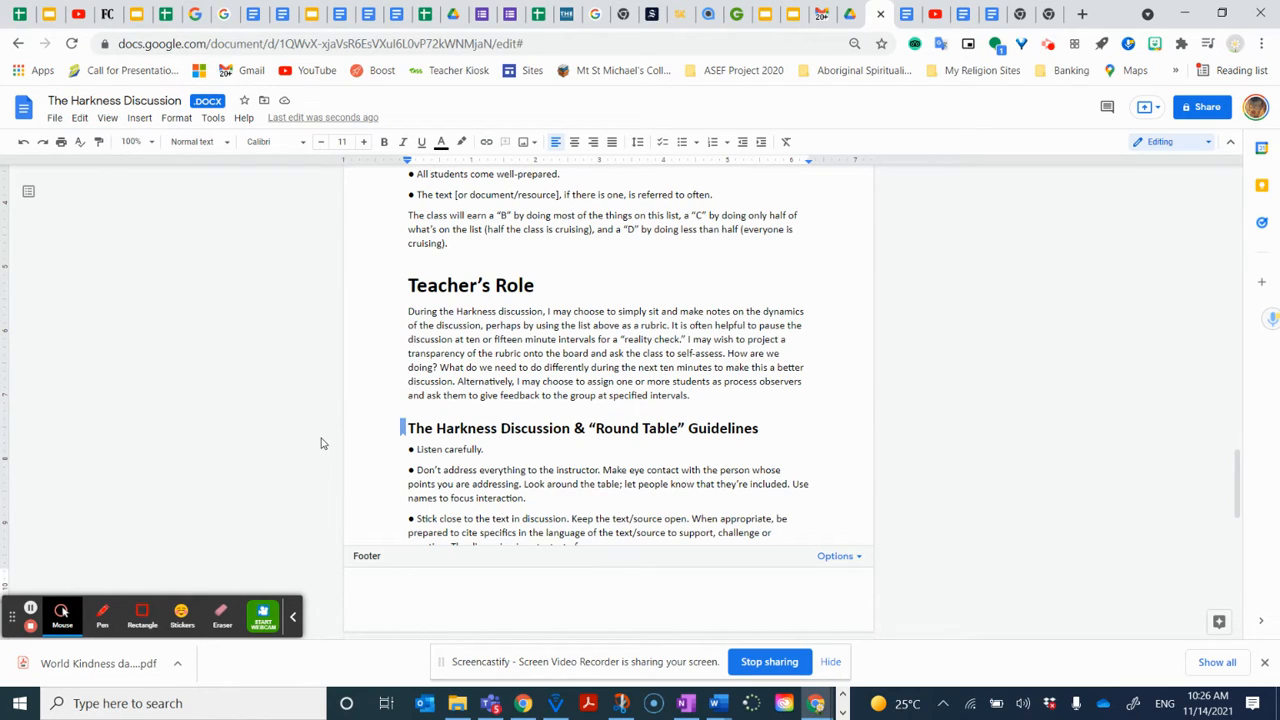
{"action": "type", "text": "Introduction"}
{"action": "left_click", "coordinate": [1238, 503]}
{"action": "left_click_drag", "start_coordinate": [1238, 503], "coordinate": [1253, 370]}
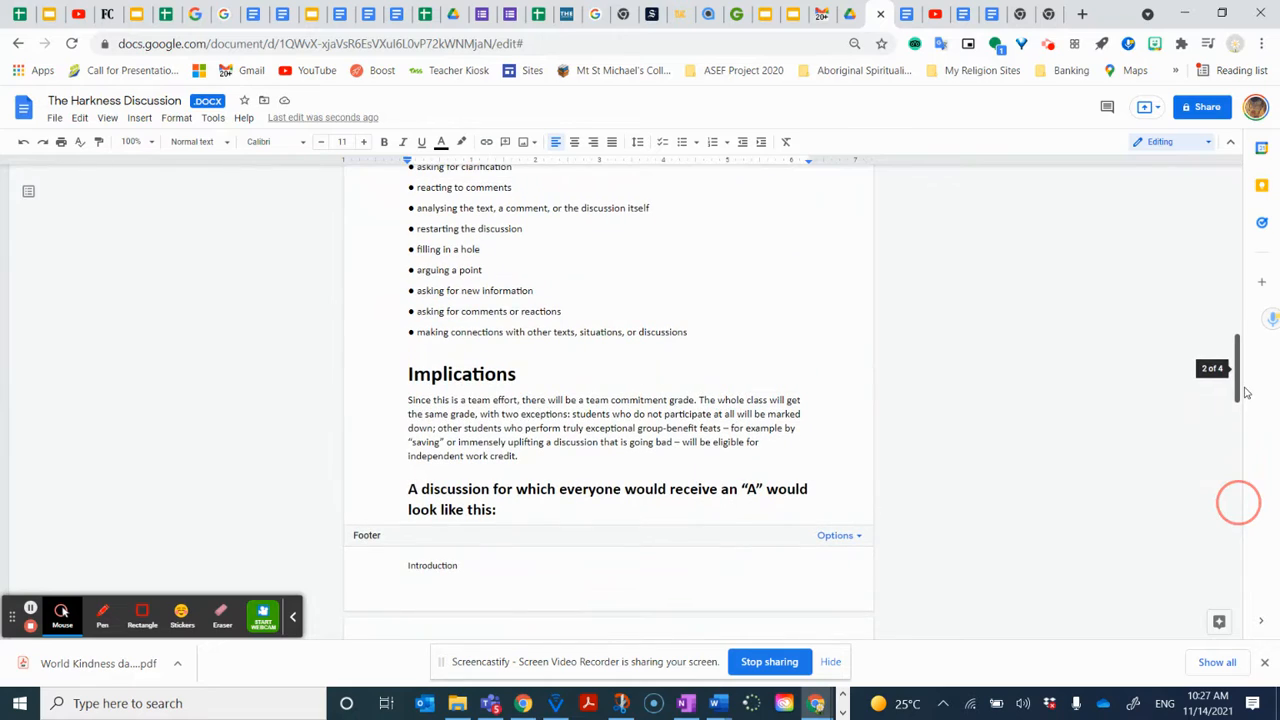
{"action": "left_click", "coordinate": [466, 565]}
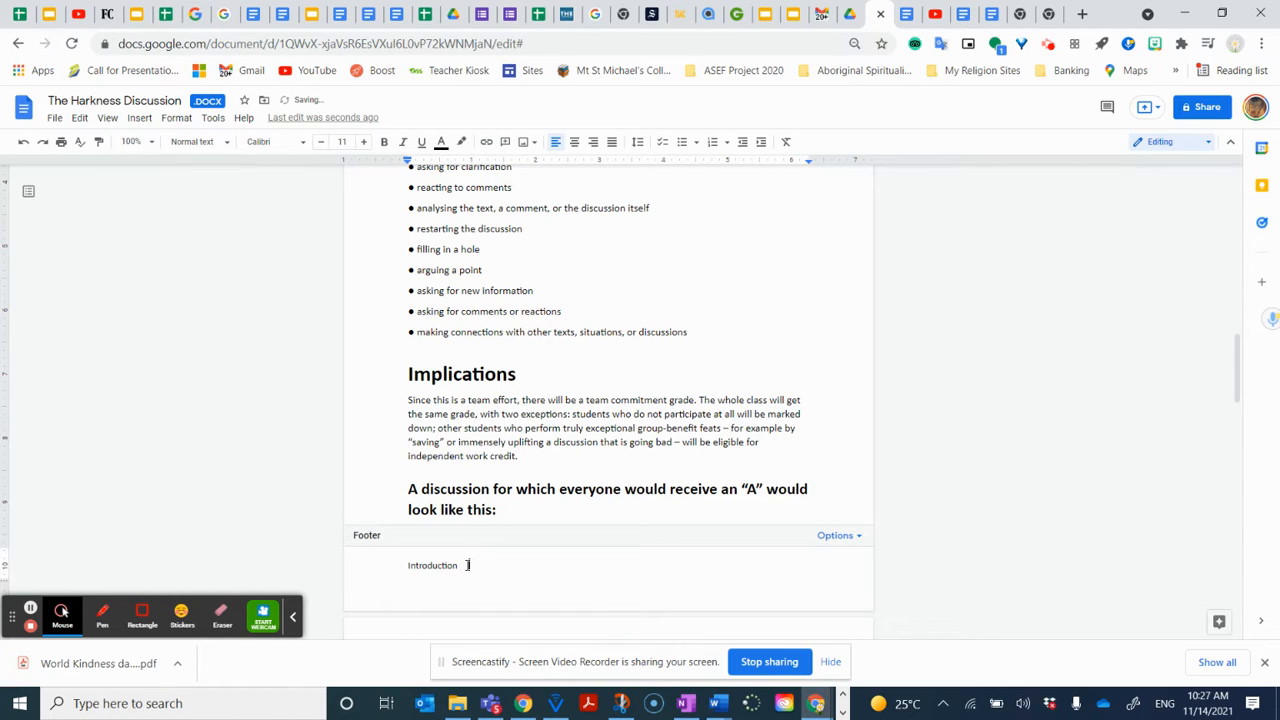
{"action": "type", "text": "Implications   A Discussion"}
Add the section names Teacher's Role, Guidelines and Questions to the end of the footer line.
{"action": "left_click_drag", "start_coordinate": [1237, 384], "coordinate": [1268, 528]}
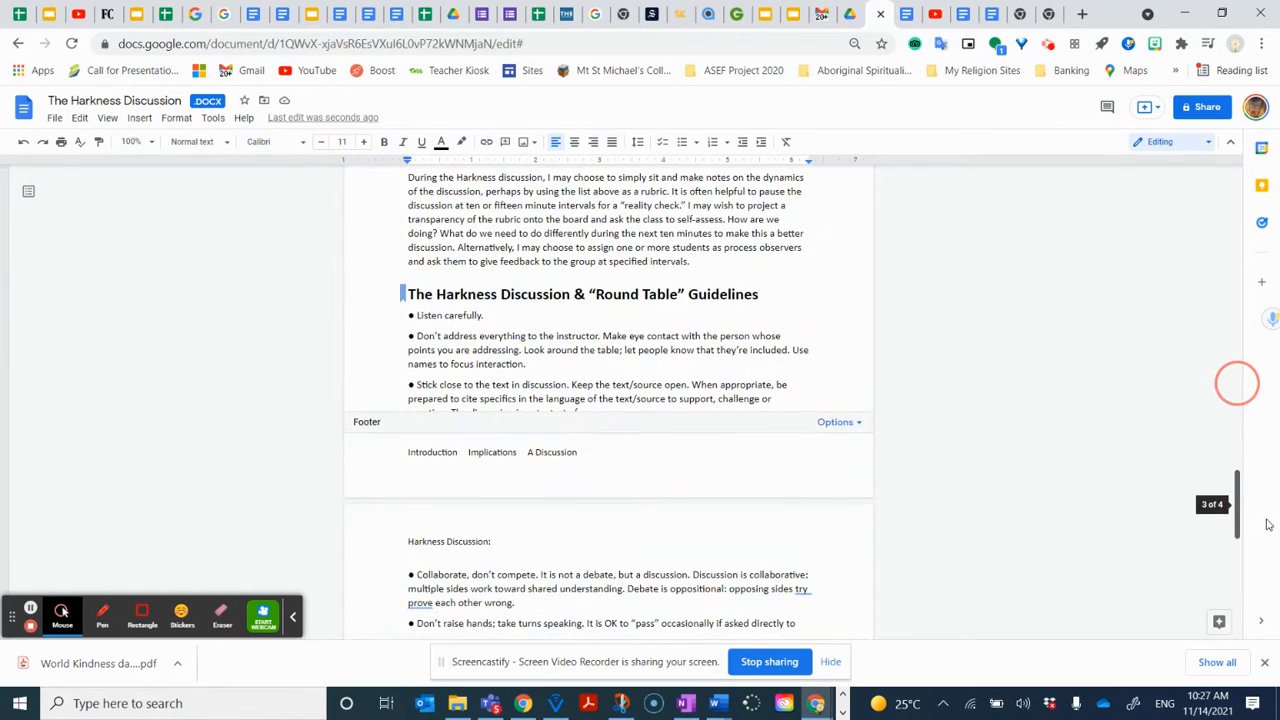
{"action": "left_click", "coordinate": [676, 465]}
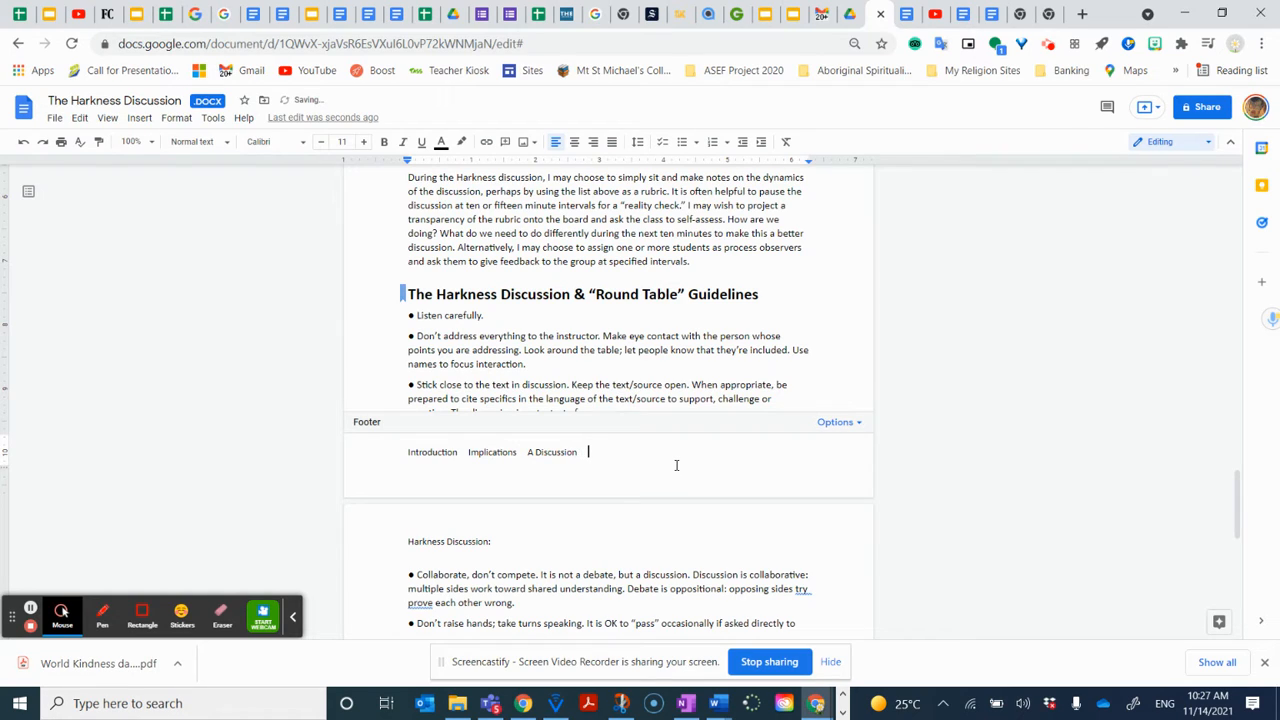
{"action": "type", "text": "Teacher's Role   Guidelines"}
{"action": "left_click", "coordinate": [1237, 503]}
{"action": "mouse_move", "coordinate": [1237, 503]}
{"action": "left_mouse_down"}
{"action": "mouse_move", "coordinate": [1237, 580]}
{"action": "mouse_move", "coordinate": [1244, 477]}
{"action": "mouse_move", "coordinate": [1237, 491]}
{"action": "mouse_move", "coordinate": [1248, 491]}
{"action": "left_mouse_up"}
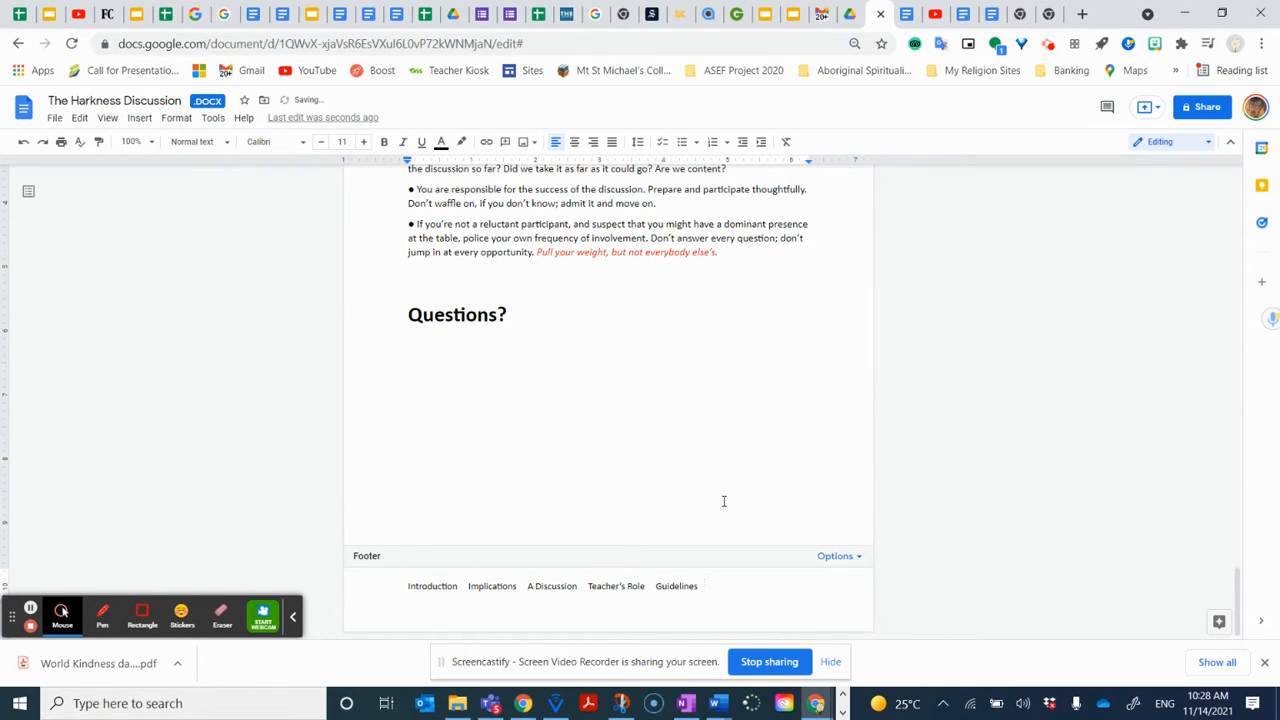
{"action": "type", "text": "Questions"}
Centre the whole line of section names in the footer.
{"action": "left_click_drag", "start_coordinate": [754, 589], "coordinate": [396, 587]}
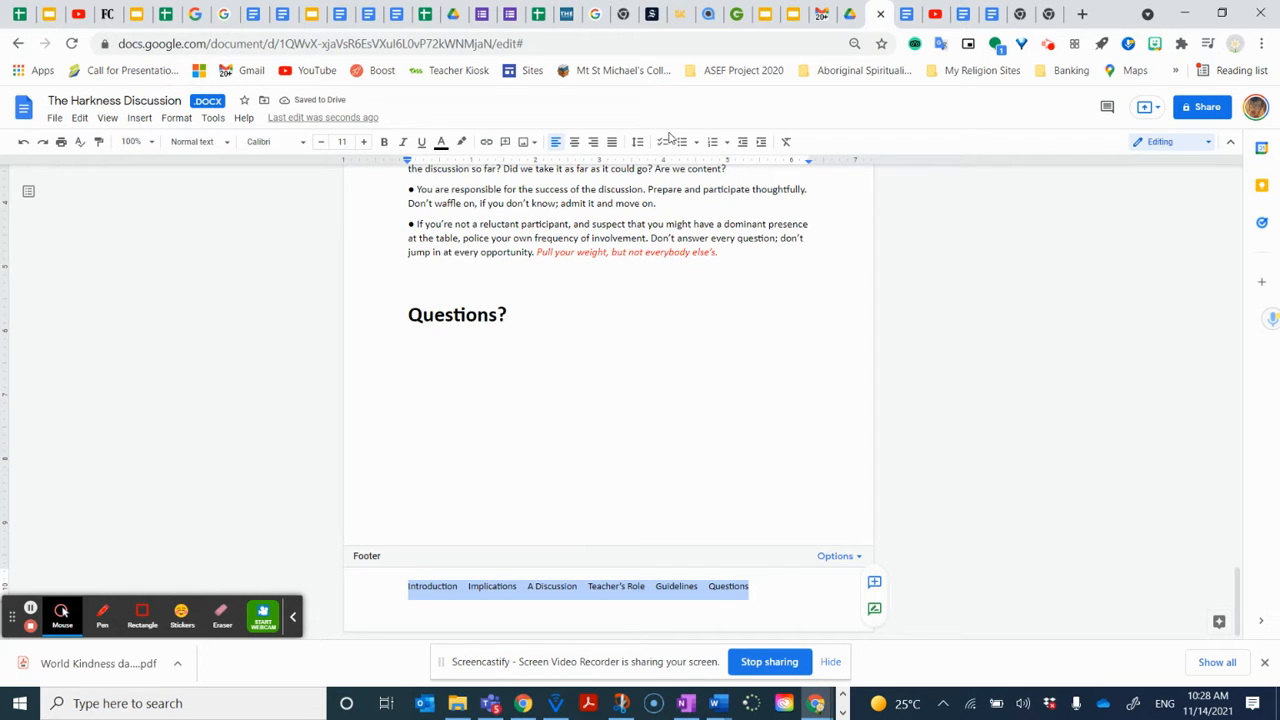
{"action": "left_click", "coordinate": [575, 142]}
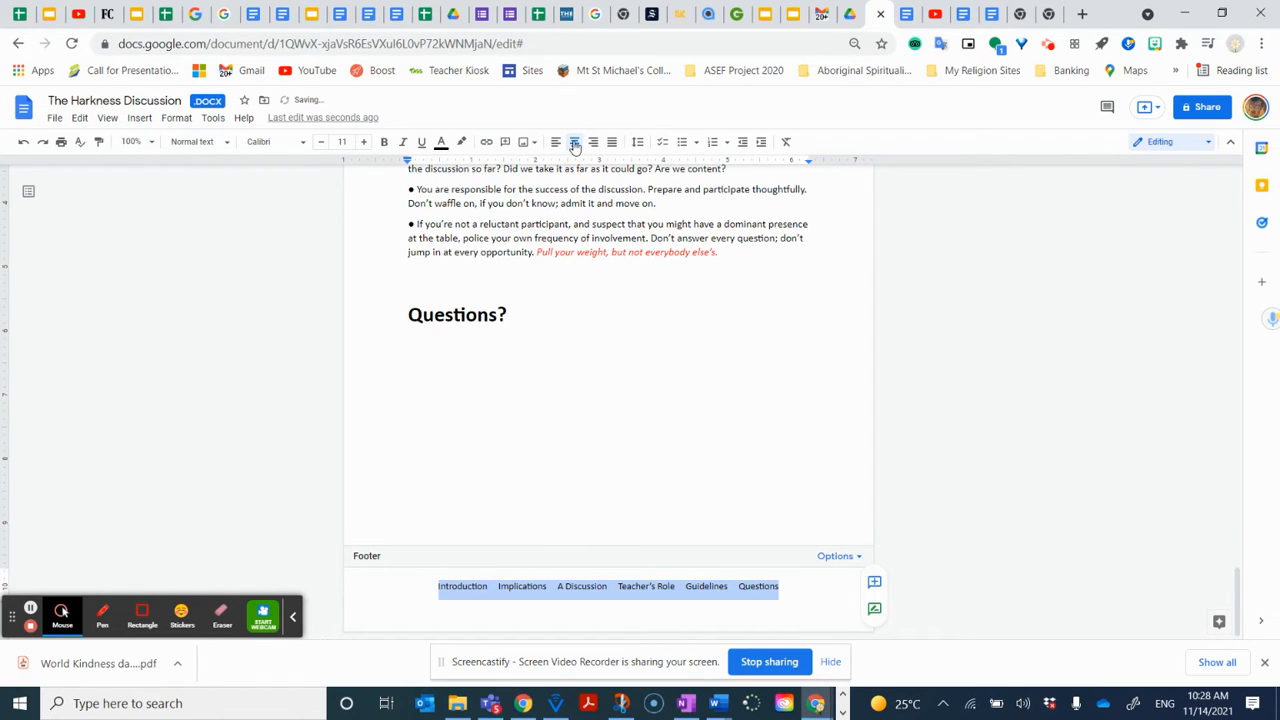
{"action": "left_click", "coordinate": [408, 596]}
{"action": "left_click", "coordinate": [489, 586]}
{"action": "left_click_drag", "start_coordinate": [489, 586], "coordinate": [427, 586]}
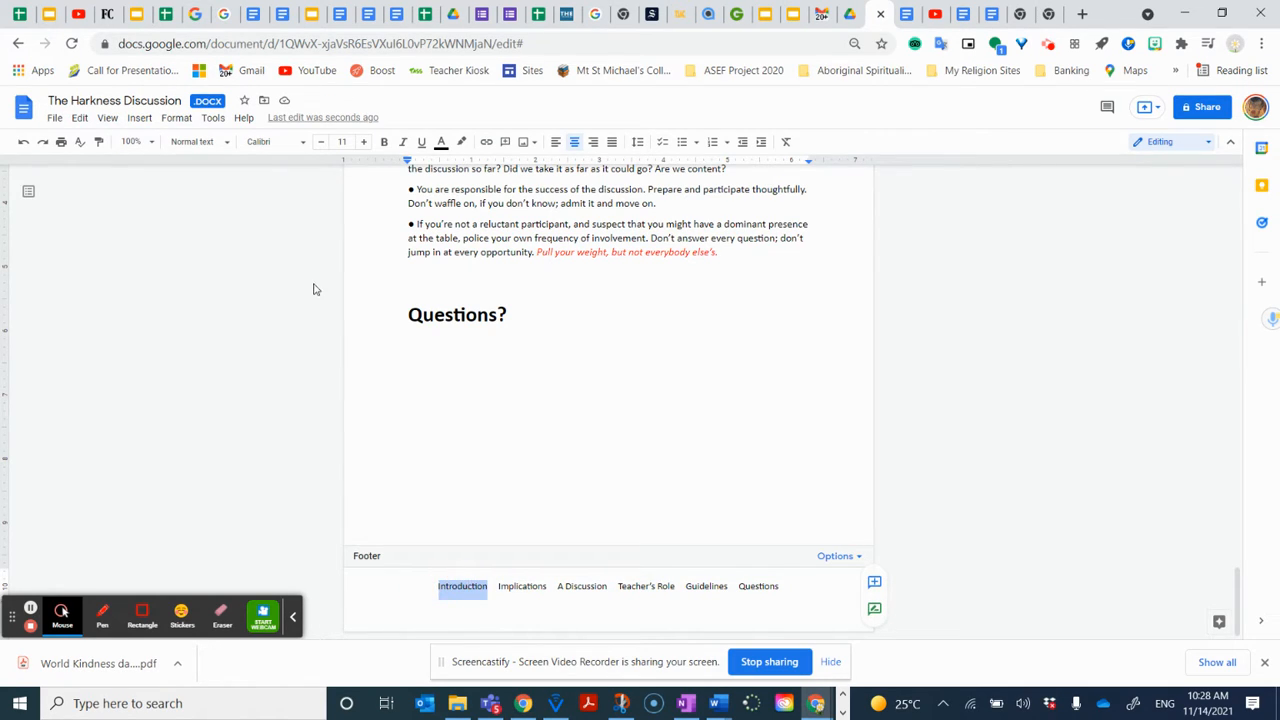
{"action": "left_click", "coordinate": [487, 141]}
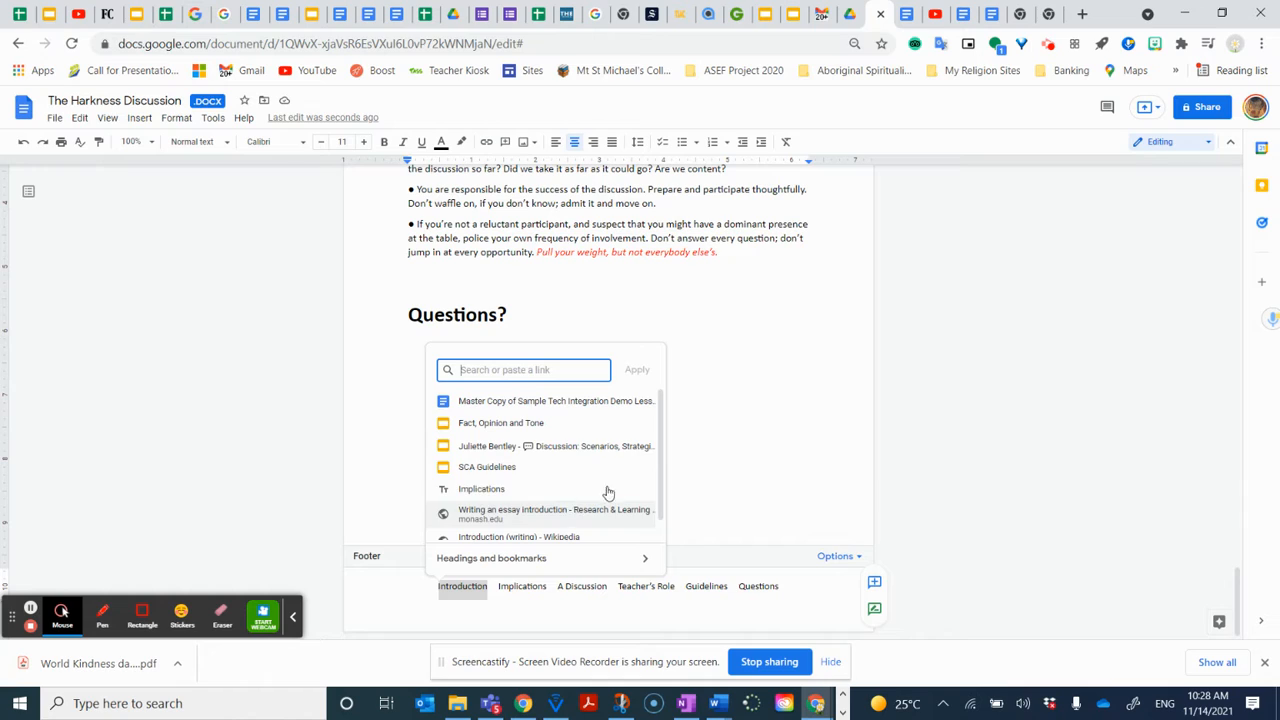
{"action": "left_click_drag", "start_coordinate": [660, 480], "coordinate": [656, 452]}
{"action": "left_click", "coordinate": [720, 423]}
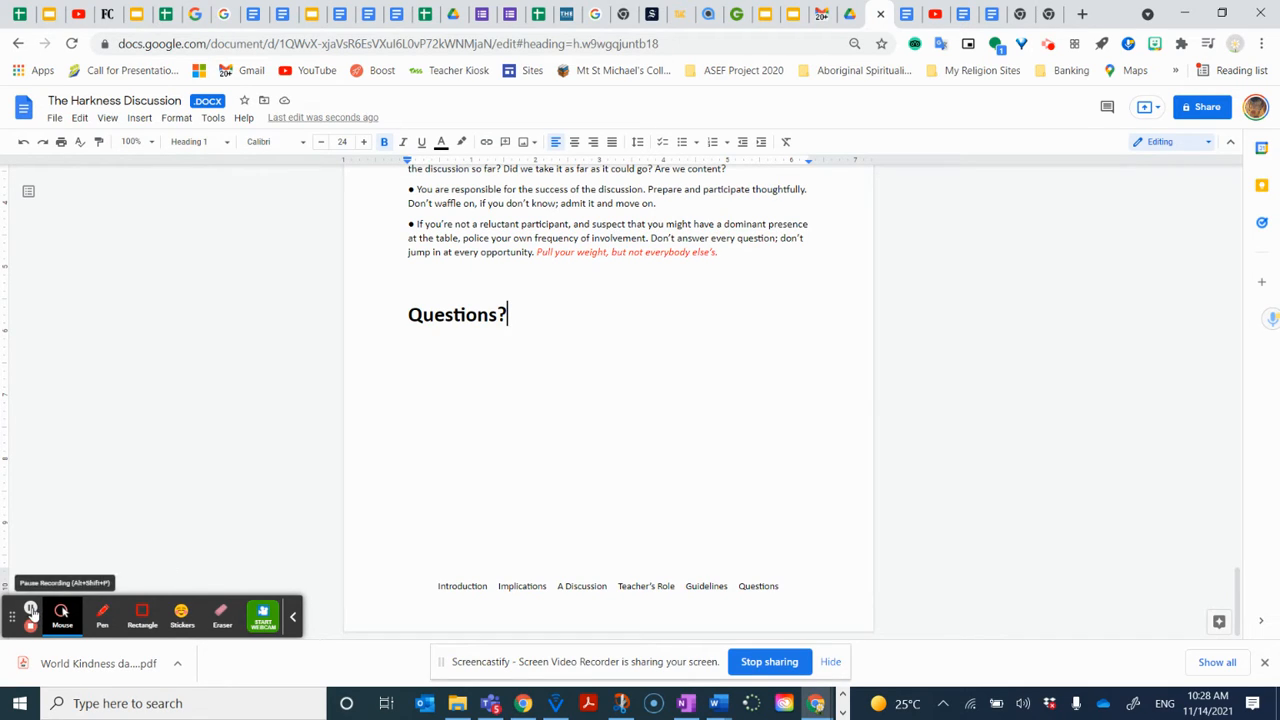
{"action": "left_click", "coordinate": [31, 609]}
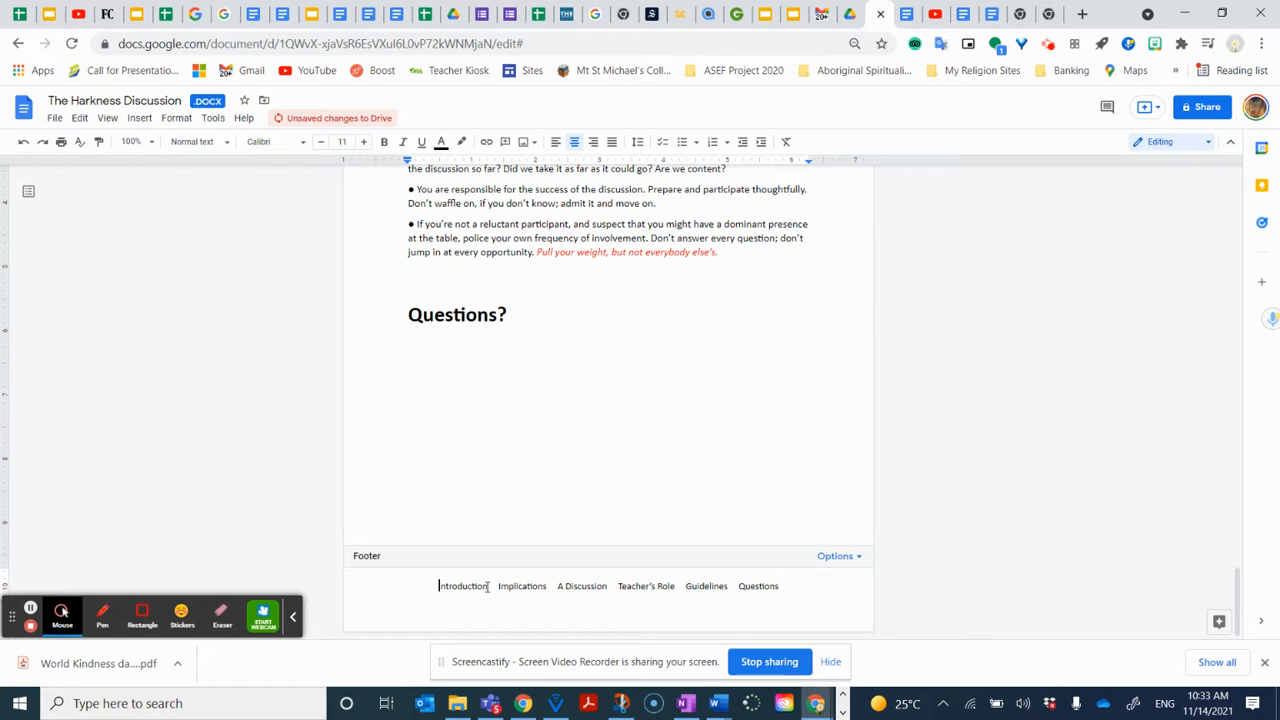
Go to the Implications section by following its entry in the table of contents on the first page.
{"action": "left_click", "coordinate": [1235, 572]}
{"action": "left_click_drag", "start_coordinate": [1235, 572], "coordinate": [1197, 180]}
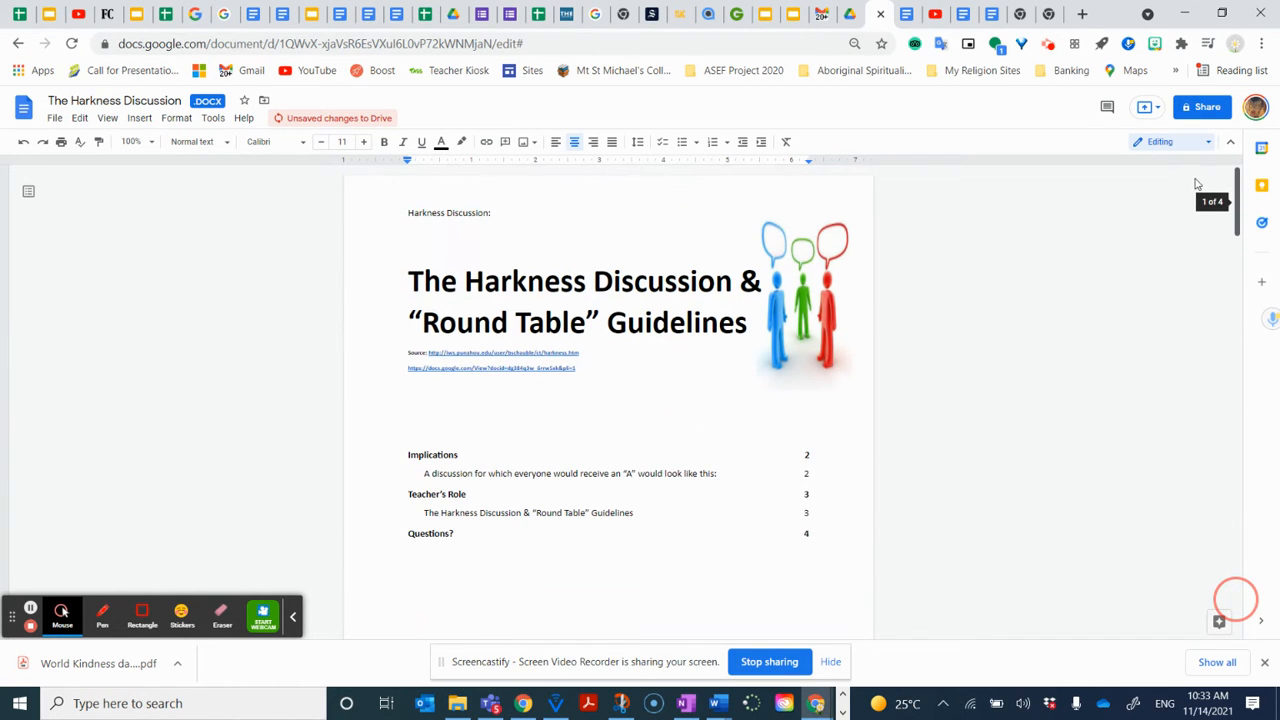
{"action": "left_click", "coordinate": [447, 454]}
{"action": "left_click", "coordinate": [457, 473]}
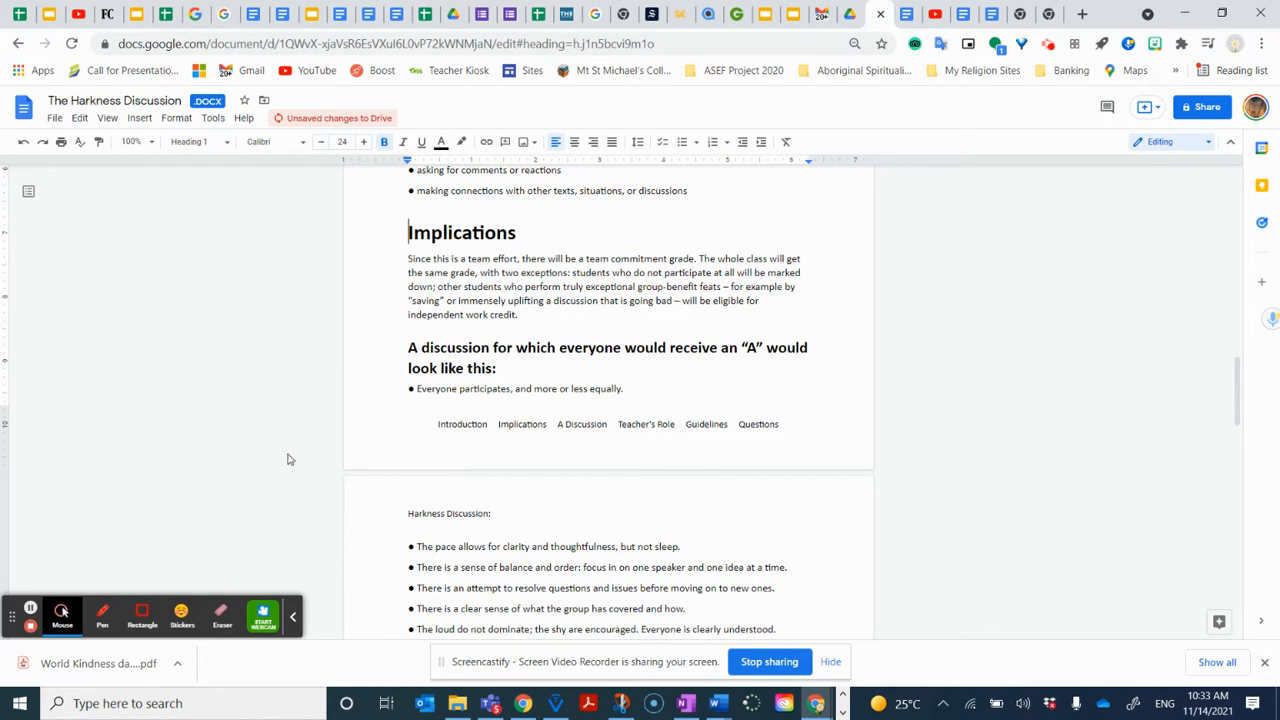
{"action": "left_click", "coordinate": [486, 423]}
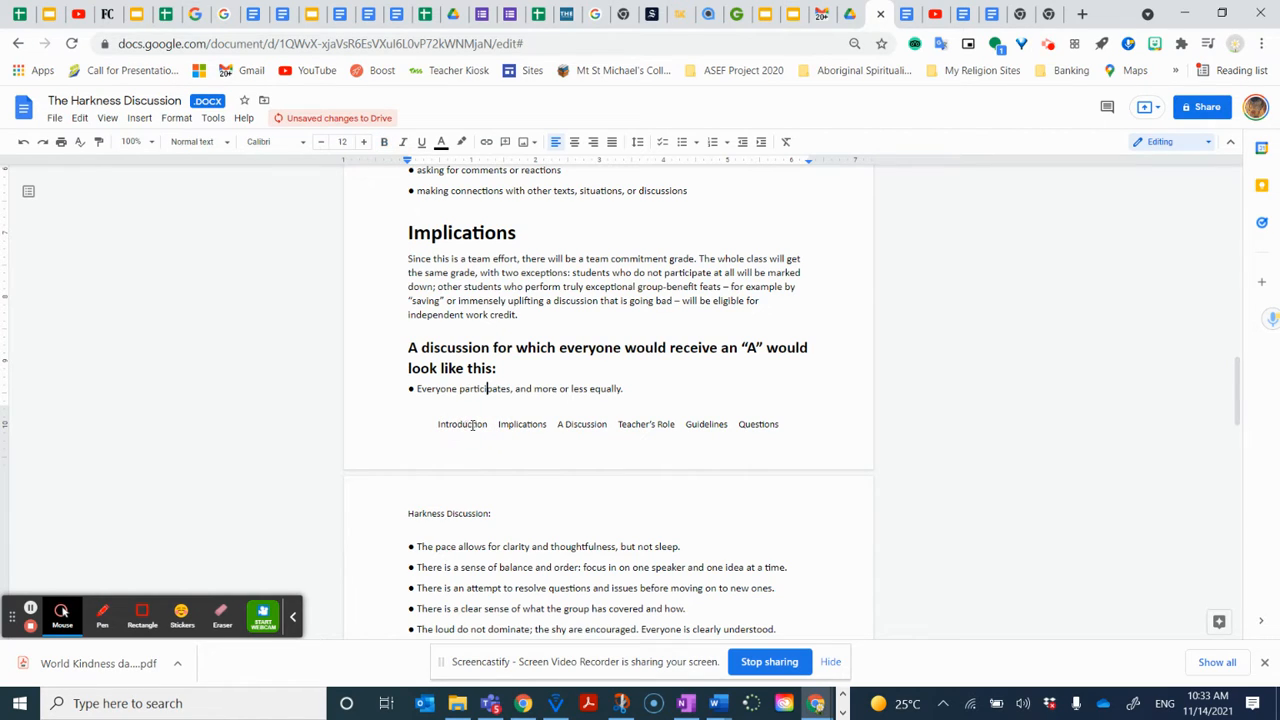
{"action": "left_click", "coordinate": [489, 424]}
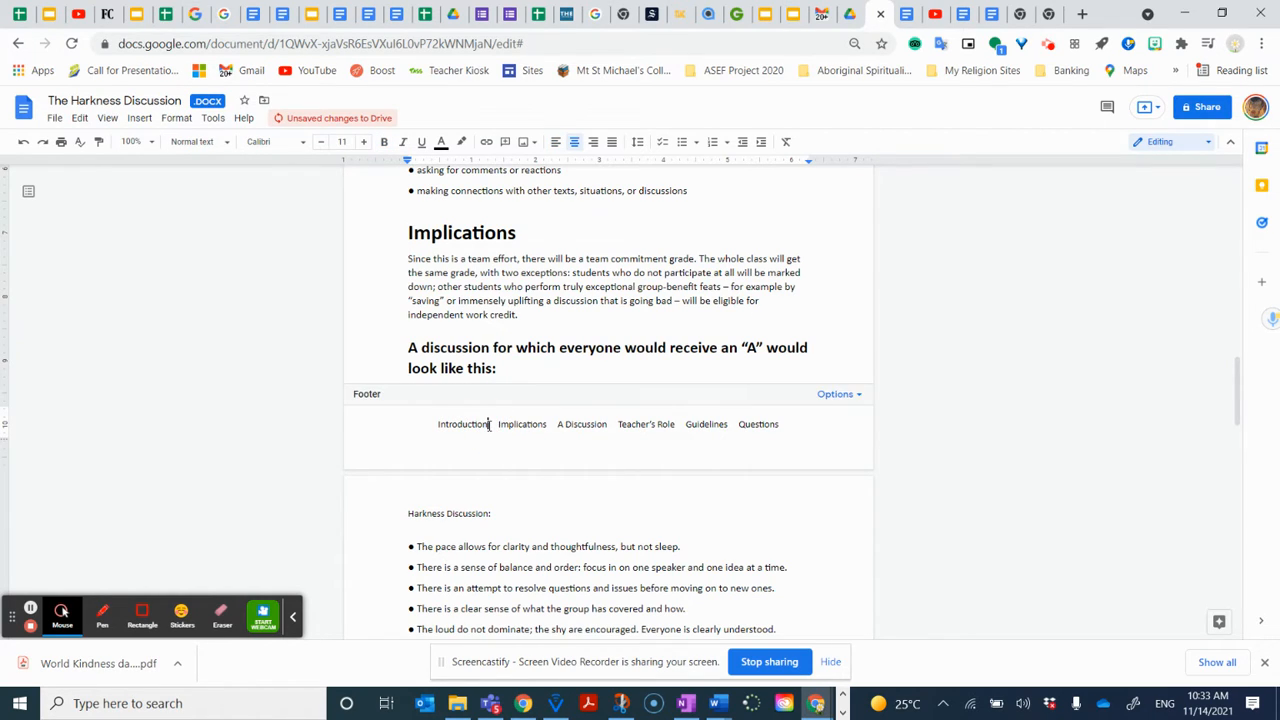
{"action": "left_click_drag", "start_coordinate": [489, 424], "coordinate": [432, 425]}
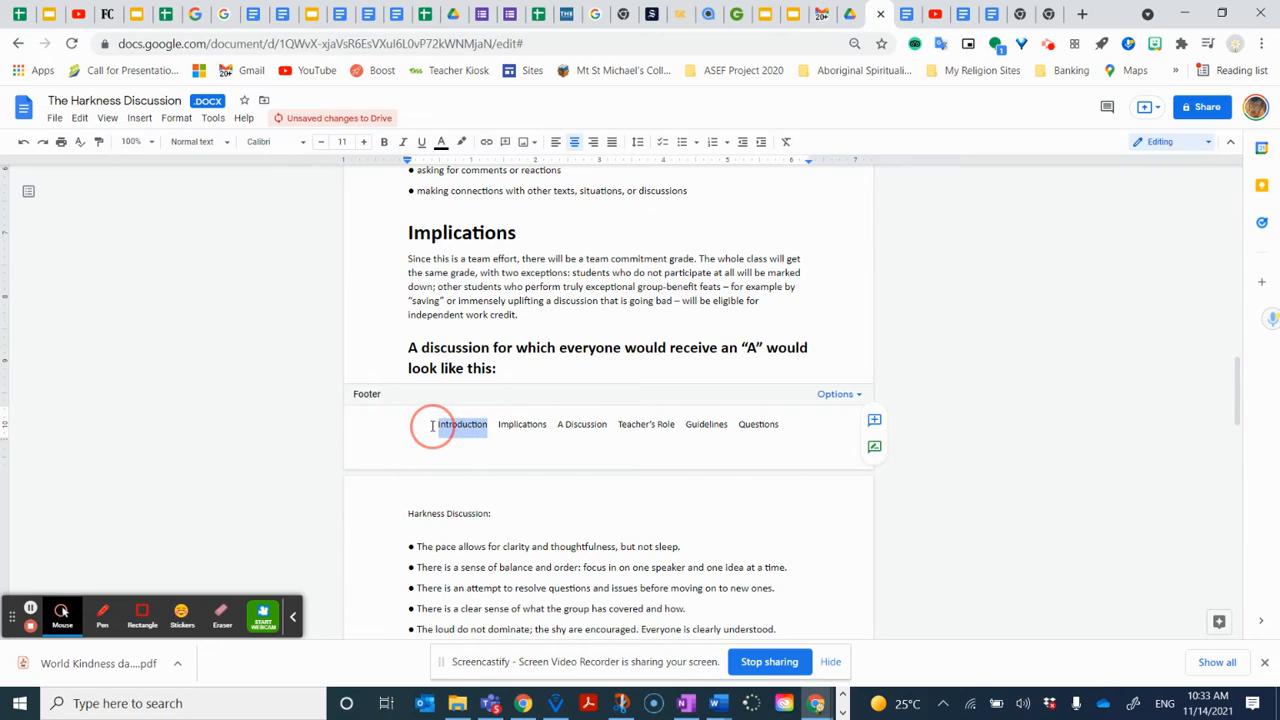
{"action": "left_click", "coordinate": [486, 141]}
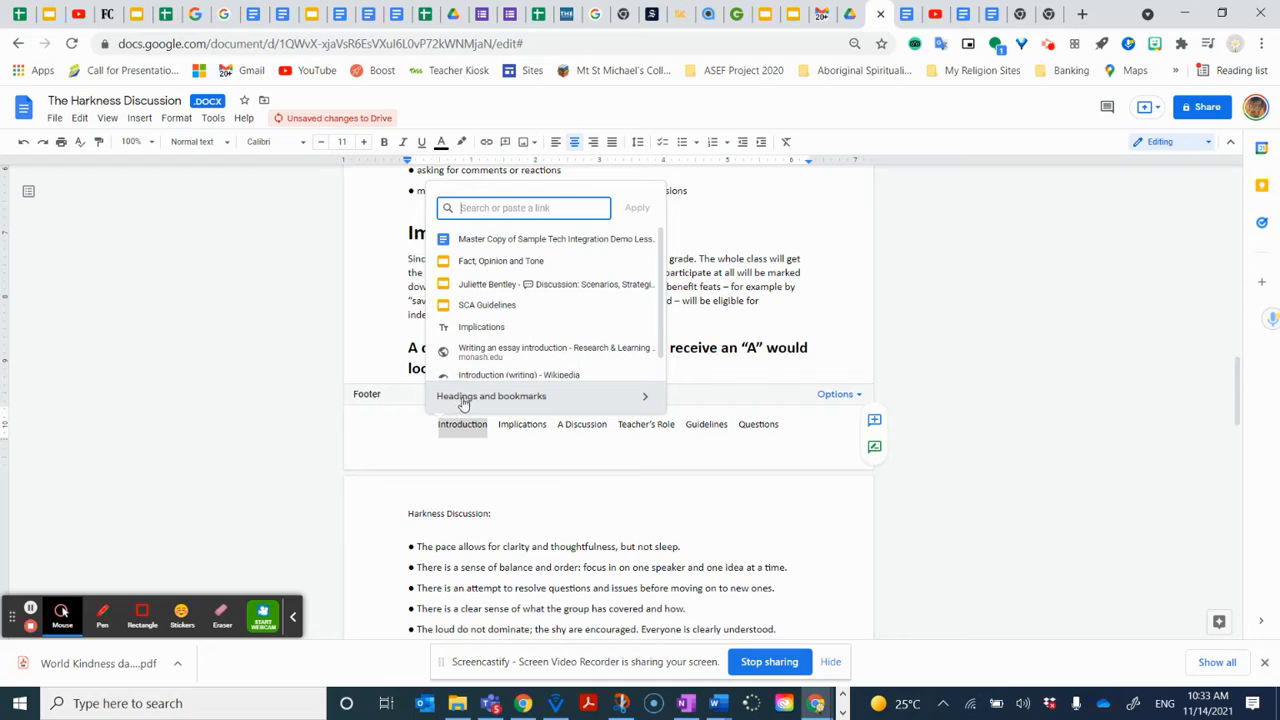
{"action": "left_click", "coordinate": [648, 400]}
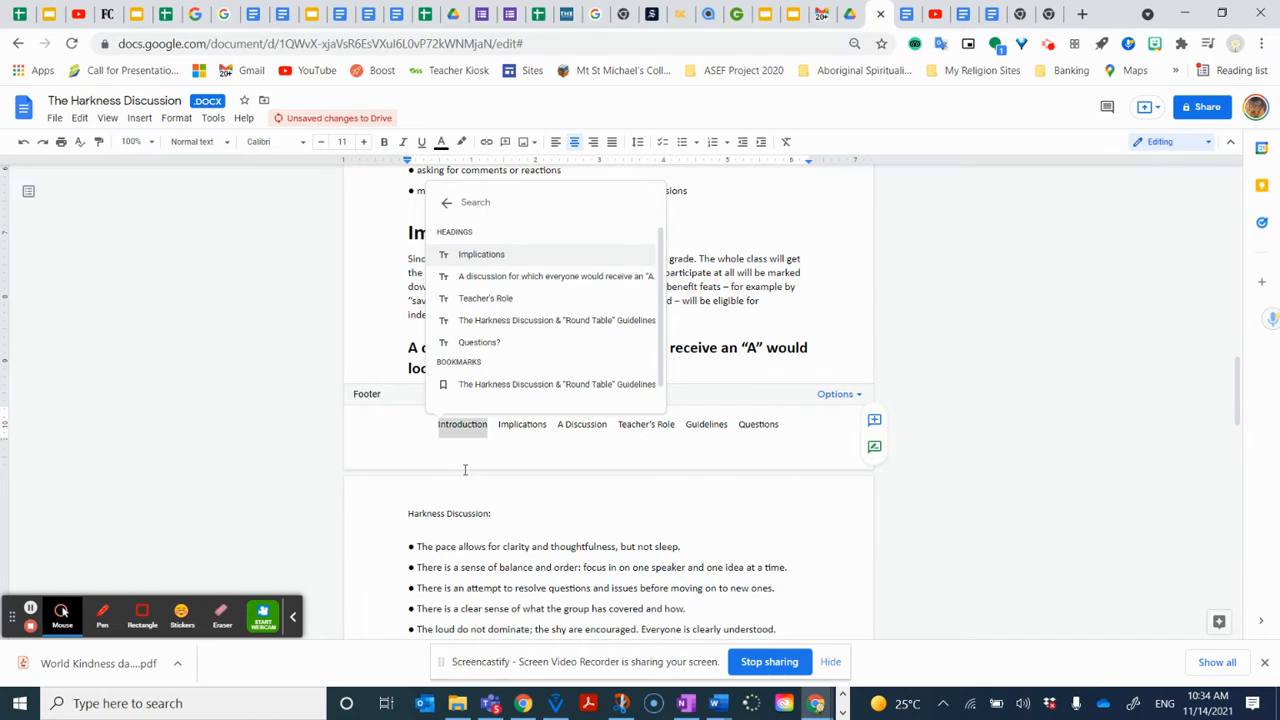
Link the word Implications in the footer to the document's Implications heading.
{"action": "left_click", "coordinate": [547, 422]}
{"action": "left_click_drag", "start_coordinate": [547, 422], "coordinate": [498, 423]}
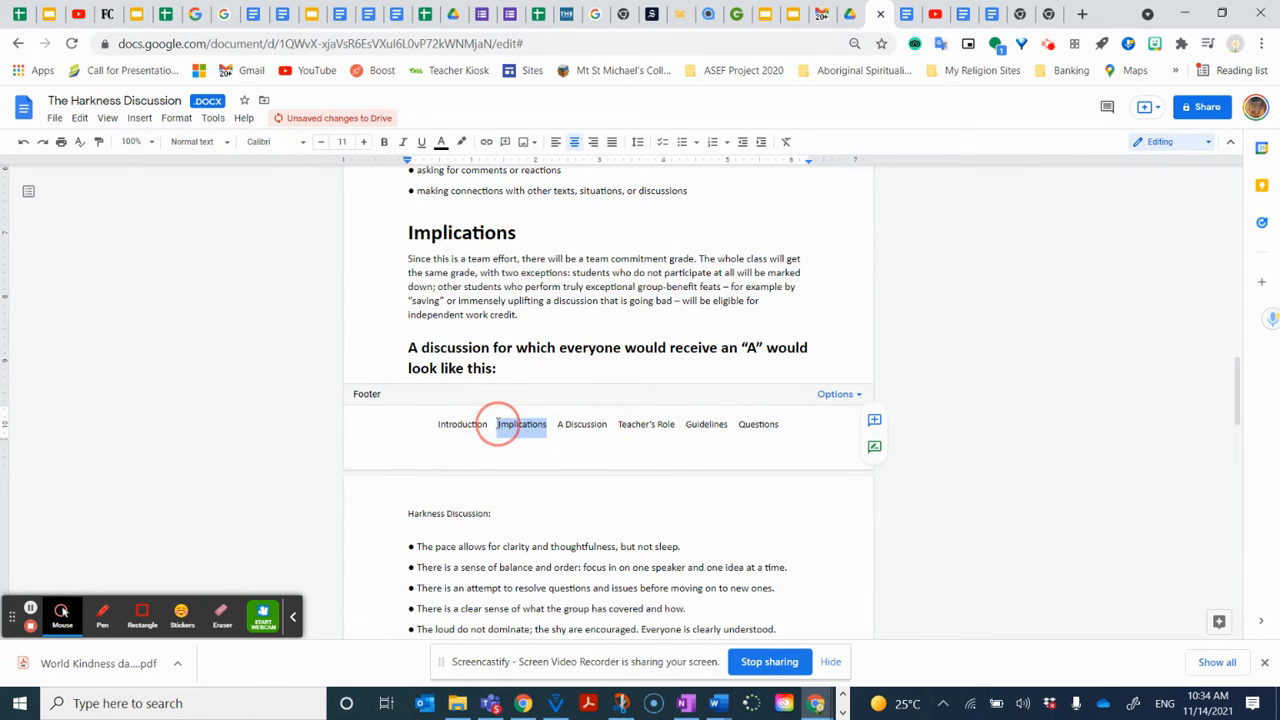
{"action": "left_click", "coordinate": [487, 141]}
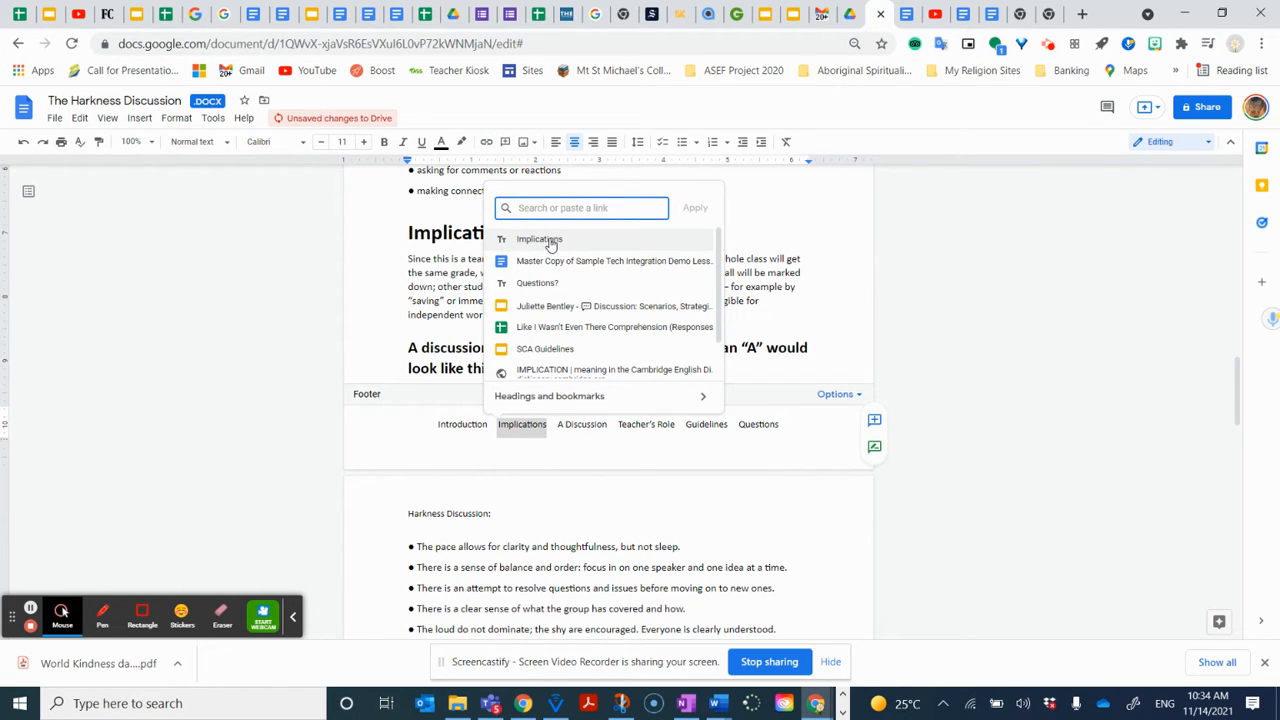
{"action": "left_click", "coordinate": [549, 396]}
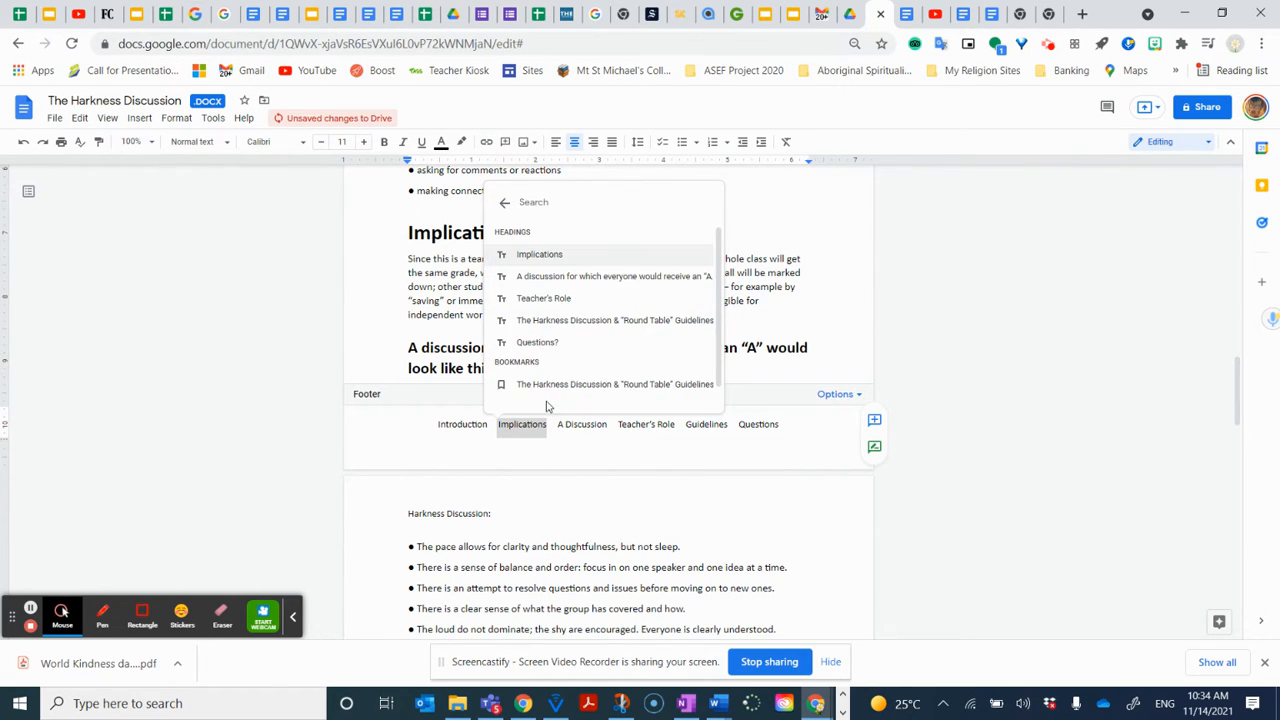
{"action": "left_click", "coordinate": [555, 257]}
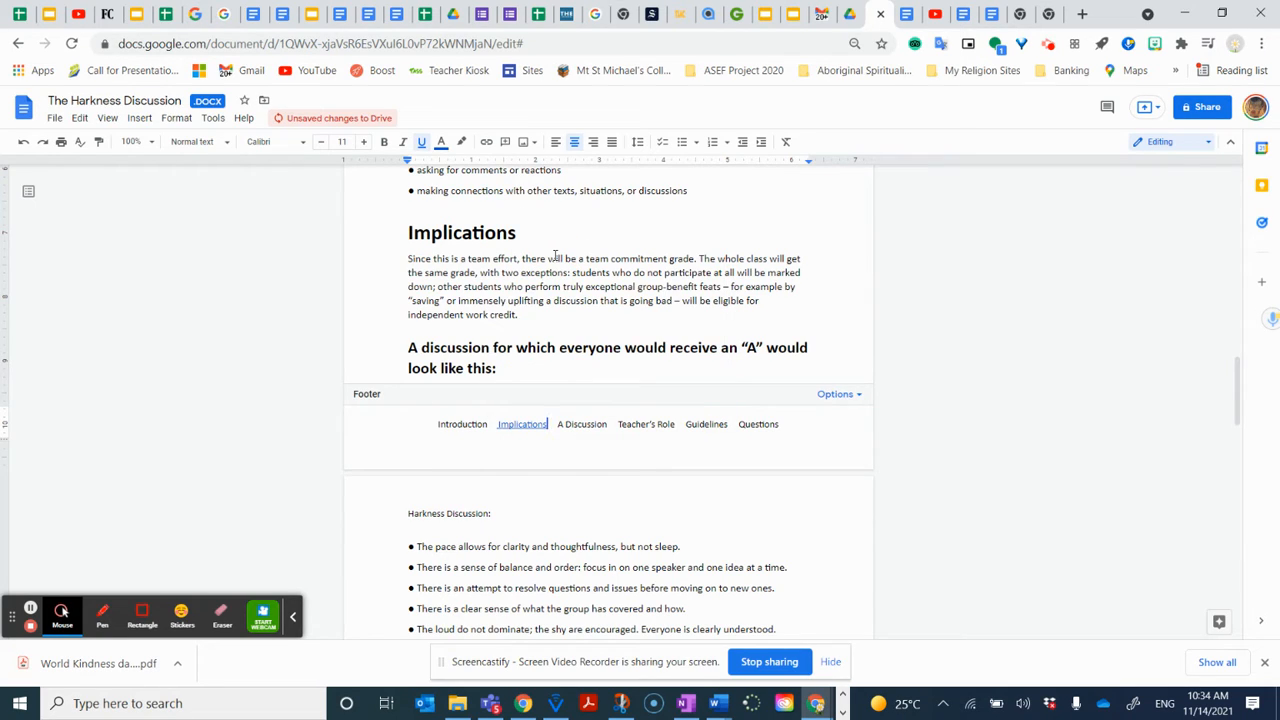
Link the footer text A Discussion to the heading "A discussion for which everyone would receive an 'A' would look like this:".
{"action": "left_click", "coordinate": [608, 422]}
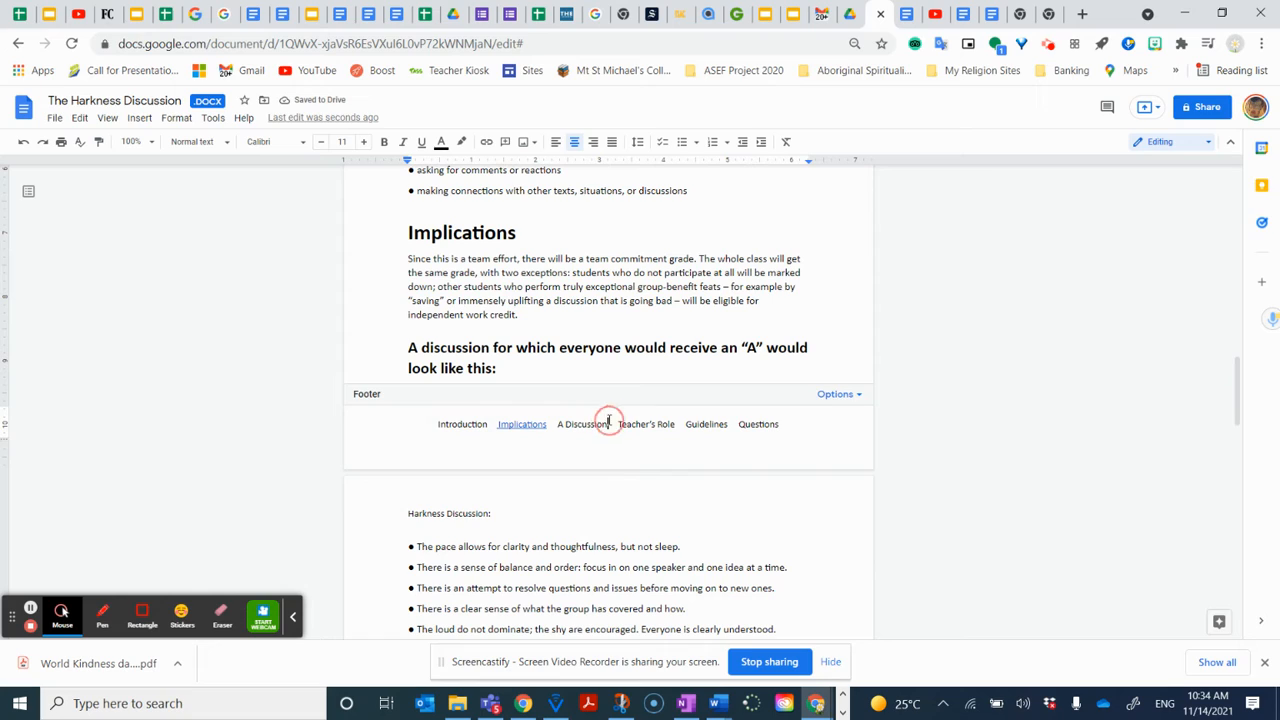
{"action": "left_click_drag", "start_coordinate": [608, 422], "coordinate": [554, 418]}
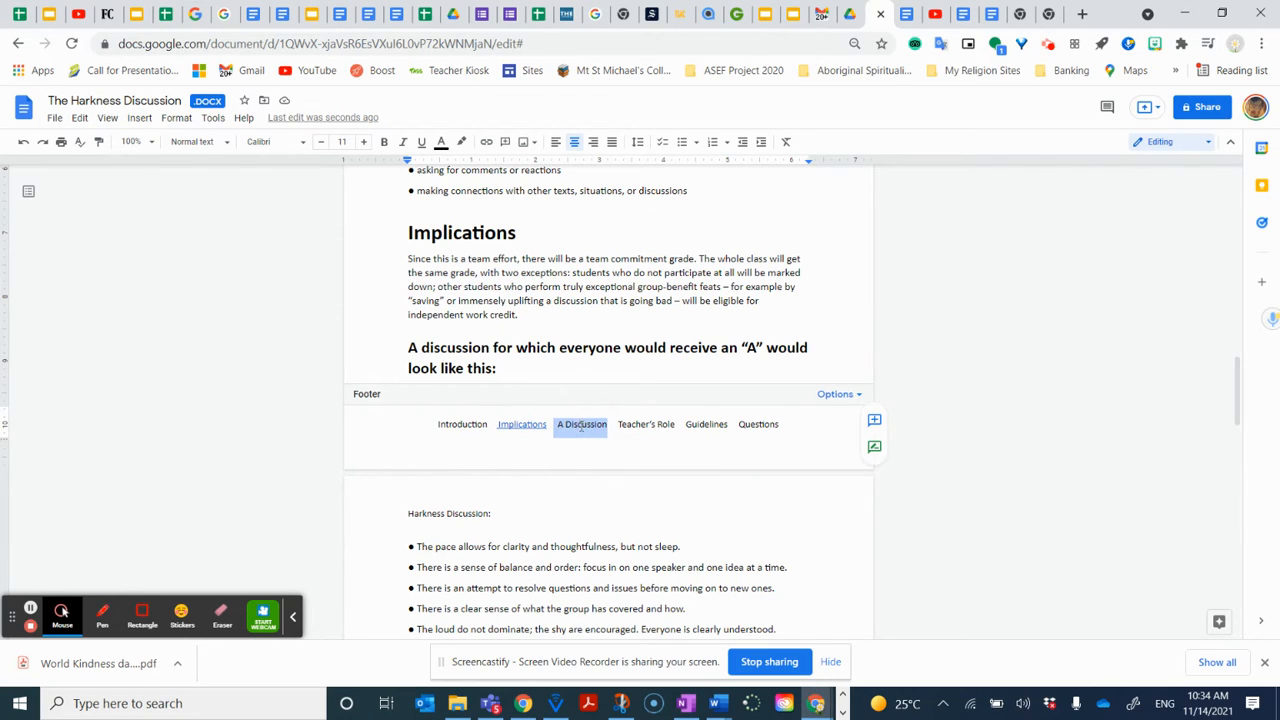
{"action": "left_click", "coordinate": [486, 143]}
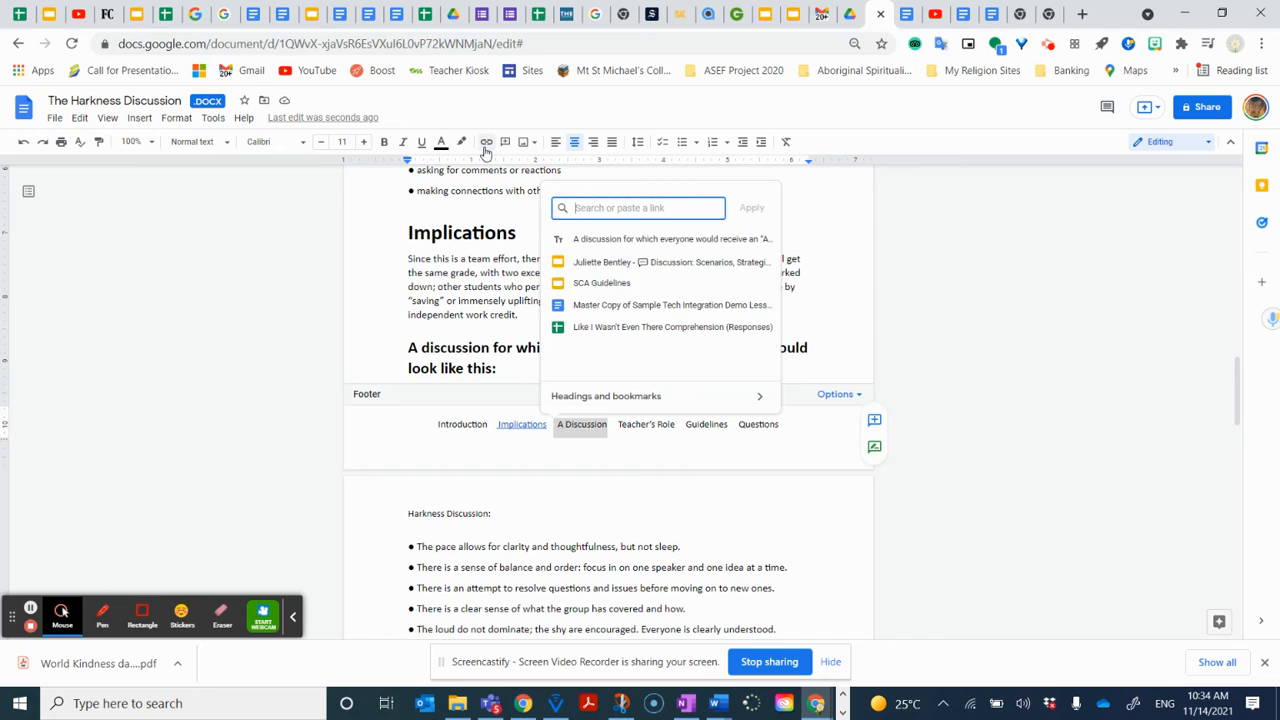
{"action": "left_click", "coordinate": [624, 397]}
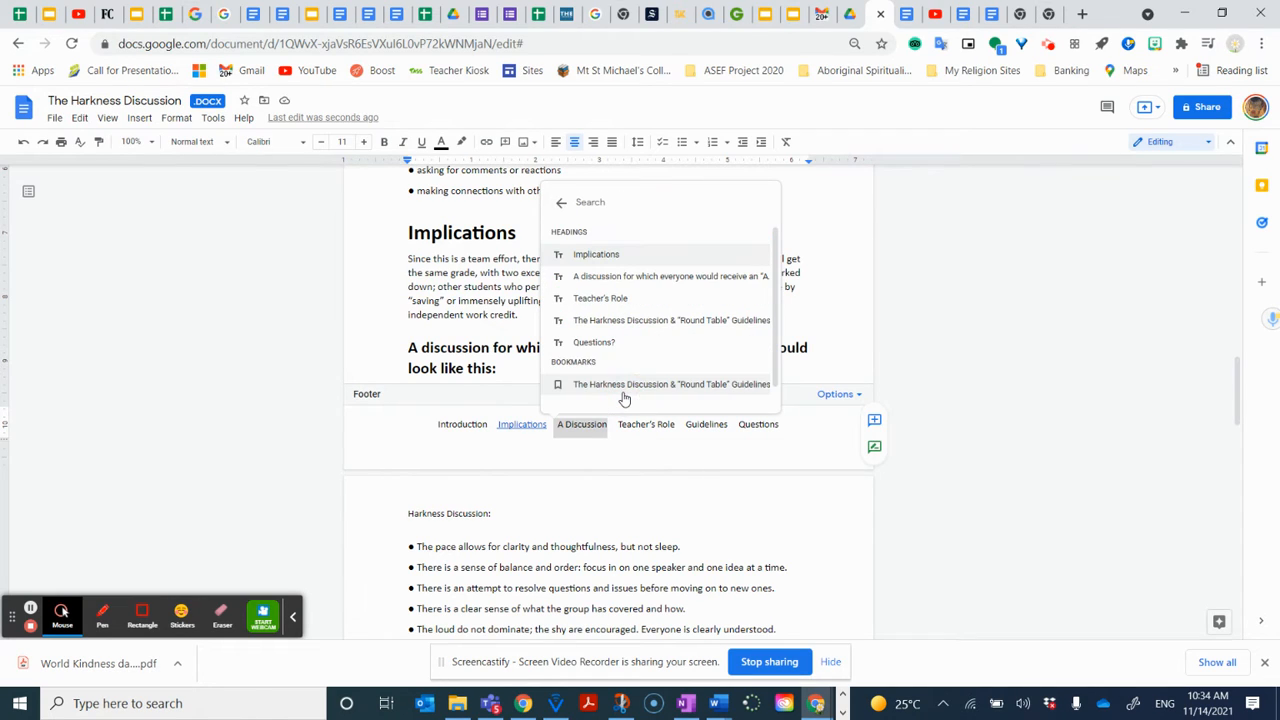
{"action": "left_click", "coordinate": [630, 287]}
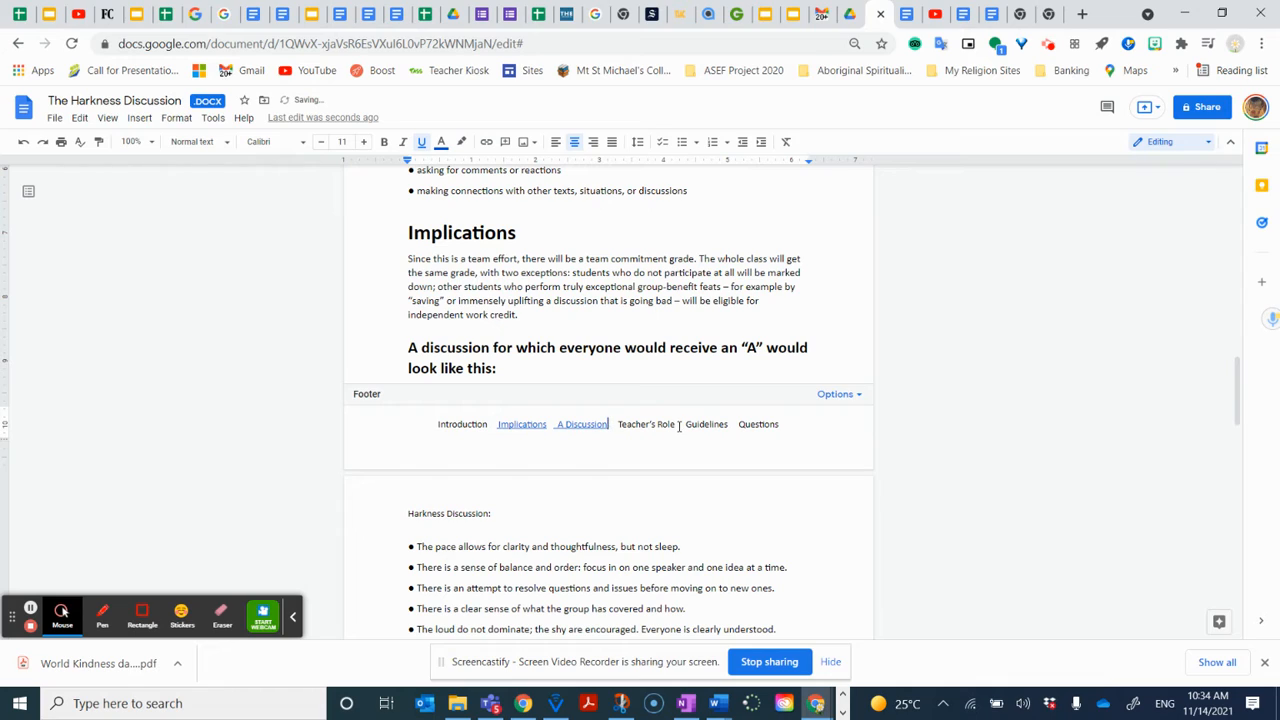
Link the footer text Teacher's Role to the document's Teacher's Role heading.
{"action": "left_click_drag", "start_coordinate": [677, 425], "coordinate": [620, 426]}
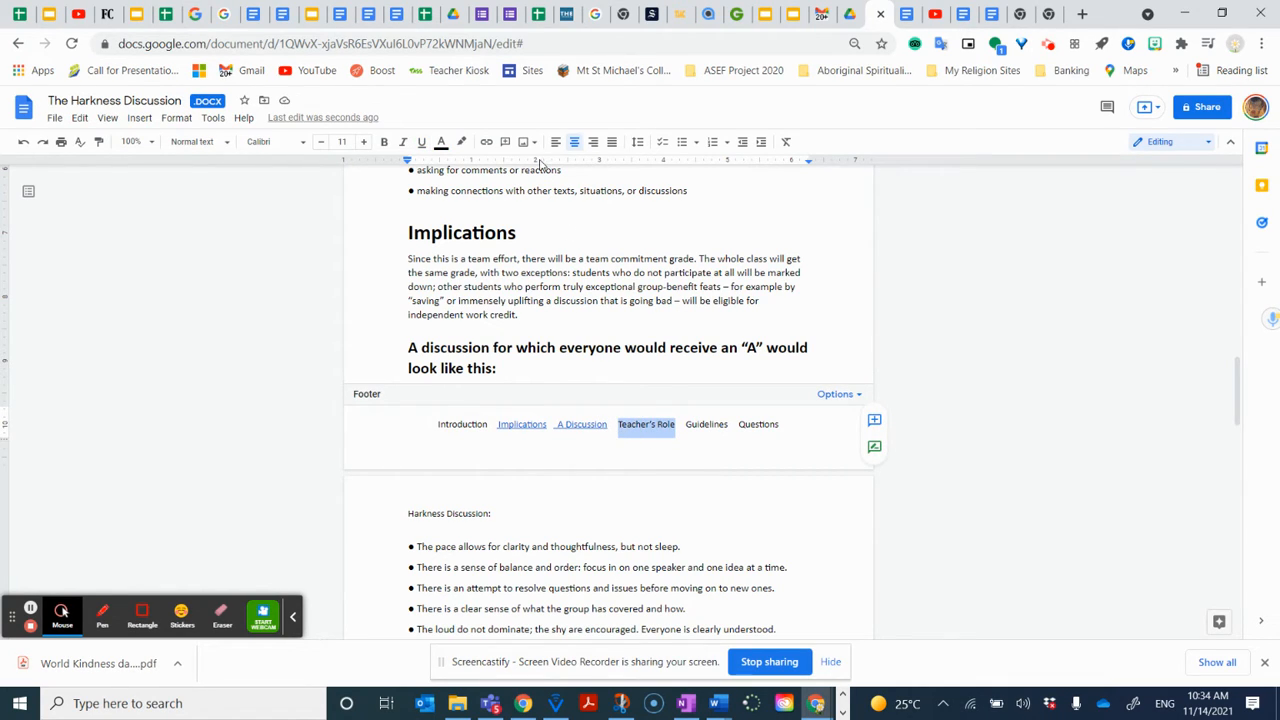
{"action": "left_click", "coordinate": [487, 142]}
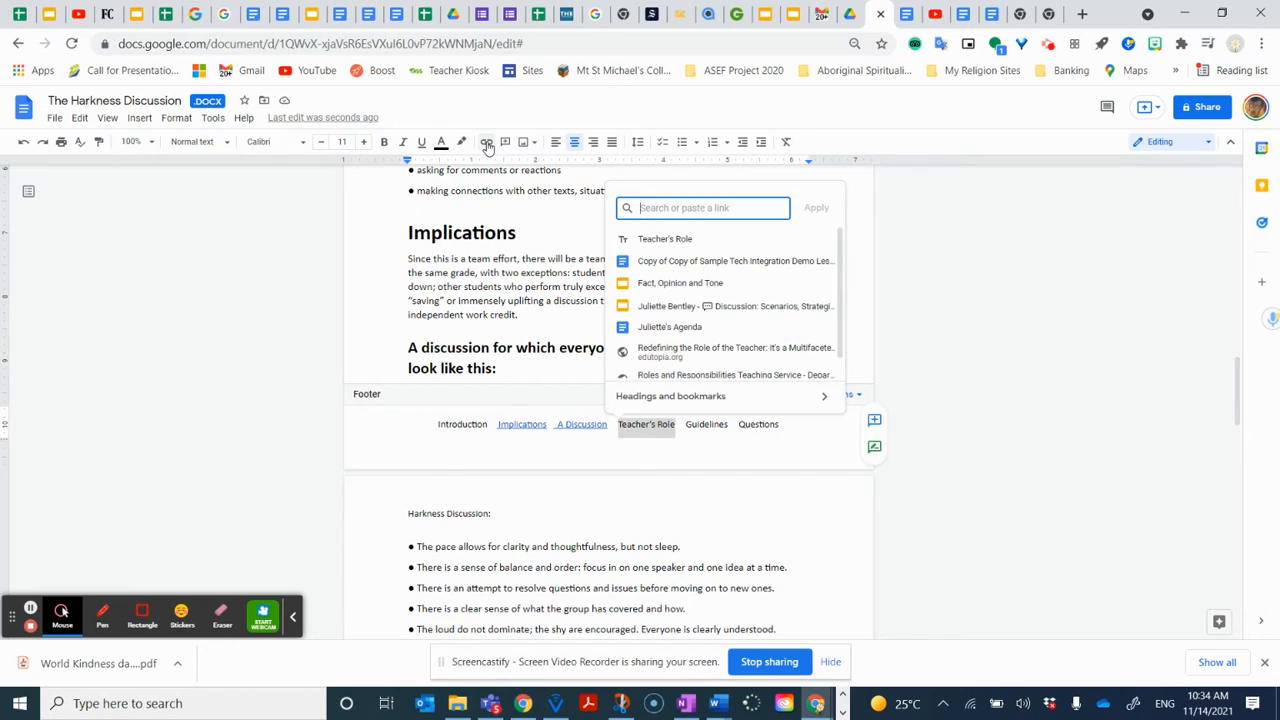
{"action": "left_click", "coordinate": [695, 397]}
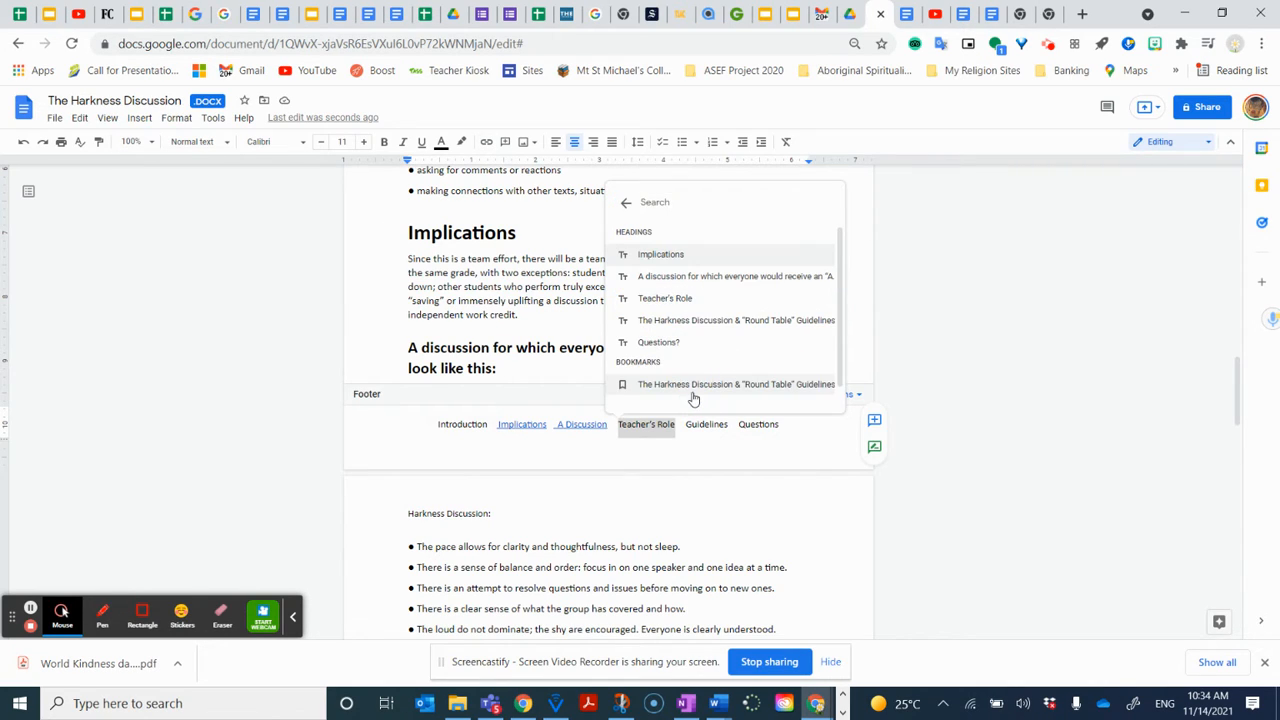
{"action": "left_click", "coordinate": [662, 298]}
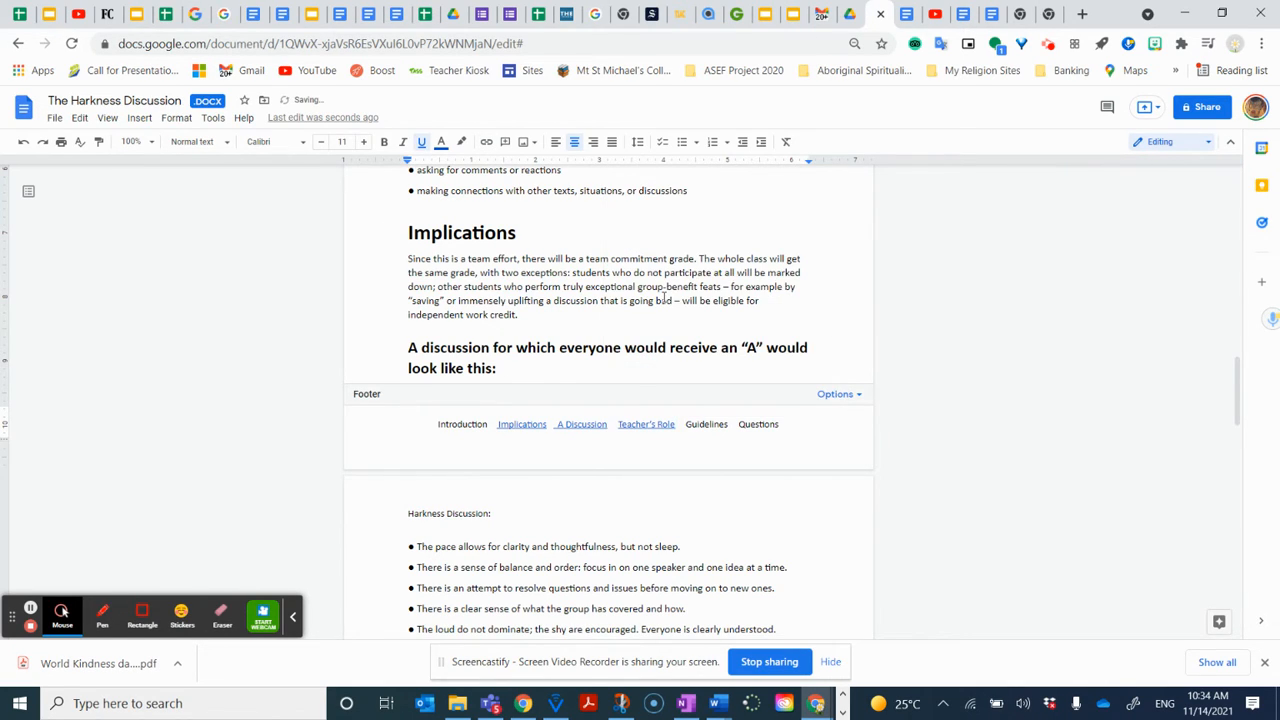
Link the footer word Guidelines to the heading "The Harkness Discussion & 'Round Table' Guidelines".
{"action": "left_click", "coordinate": [727, 425]}
{"action": "left_click_drag", "start_coordinate": [729, 425], "coordinate": [685, 425]}
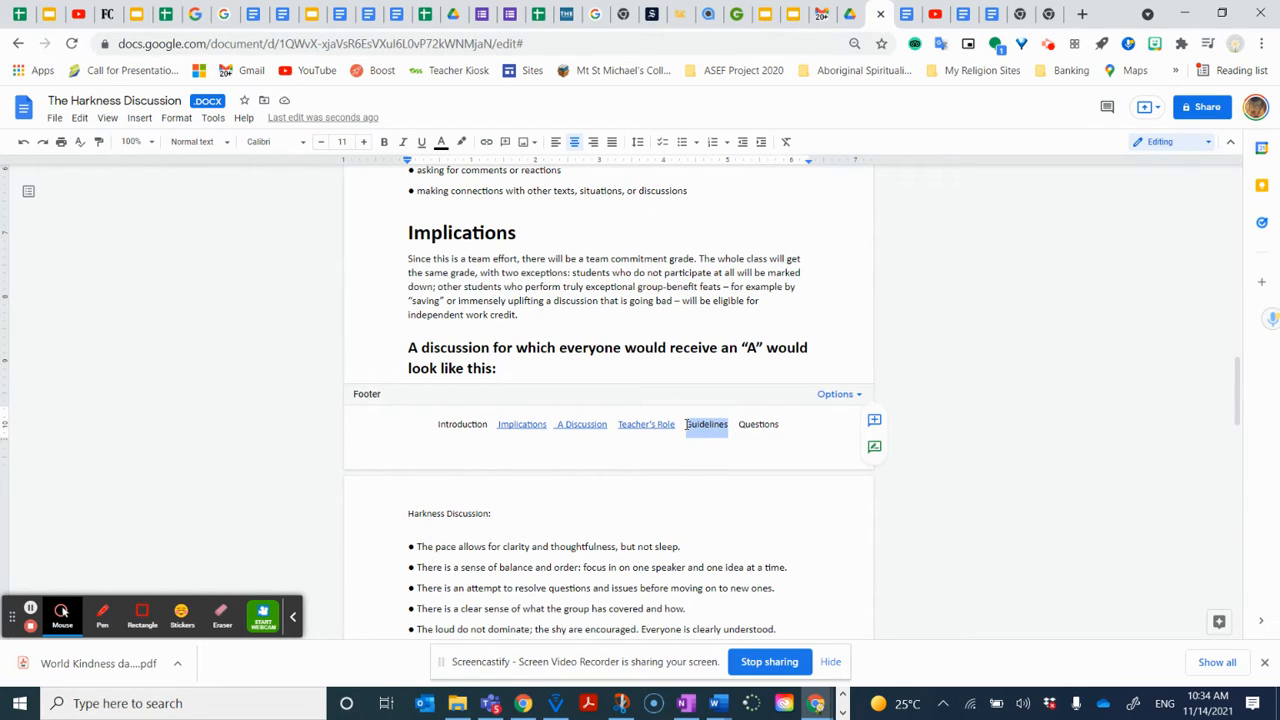
{"action": "left_click", "coordinate": [486, 141]}
{"action": "left_click", "coordinate": [697, 397]}
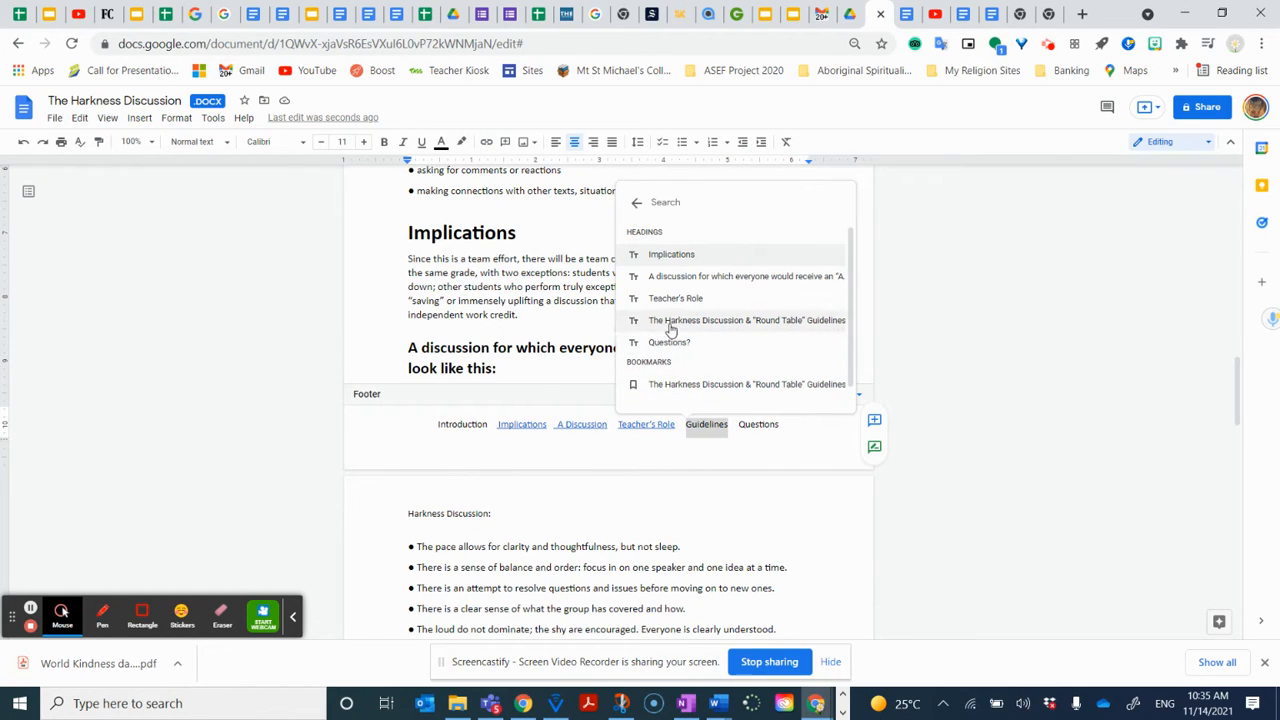
{"action": "left_click", "coordinate": [677, 324]}
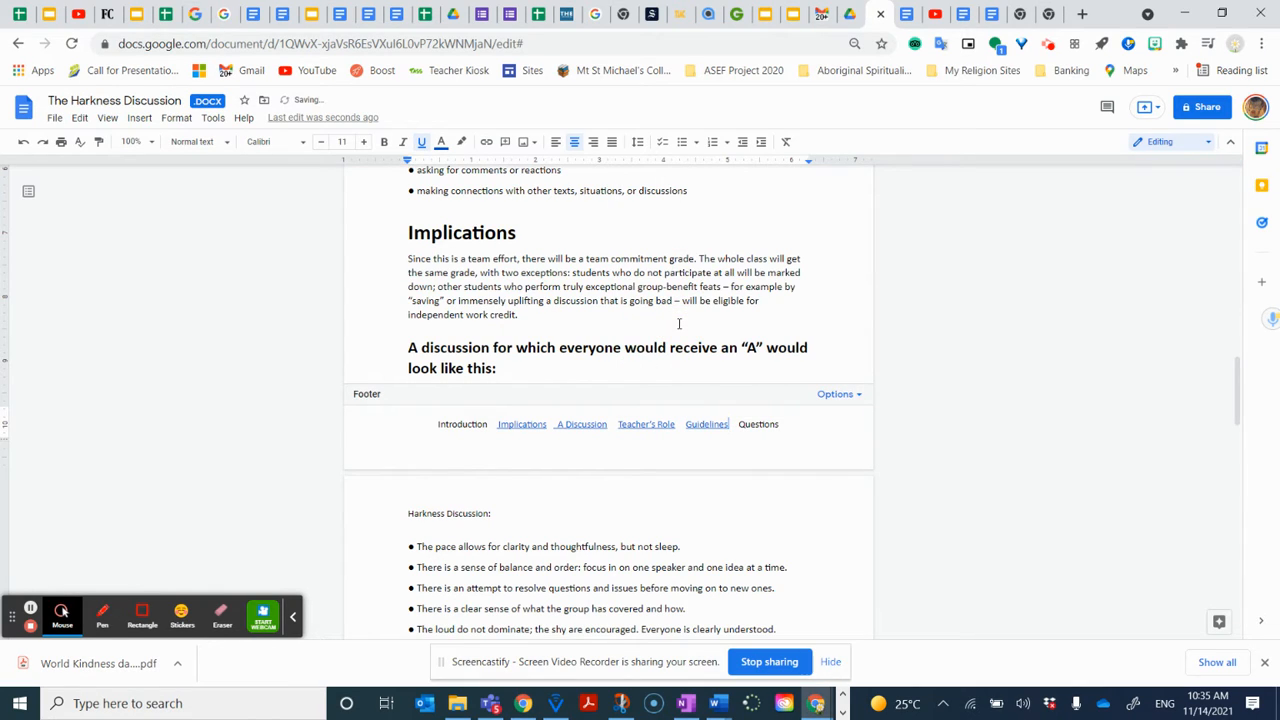
Link the footer word Questions to the document's "Questions?" heading.
{"action": "left_click", "coordinate": [781, 424]}
{"action": "left_click_drag", "start_coordinate": [781, 424], "coordinate": [738, 424]}
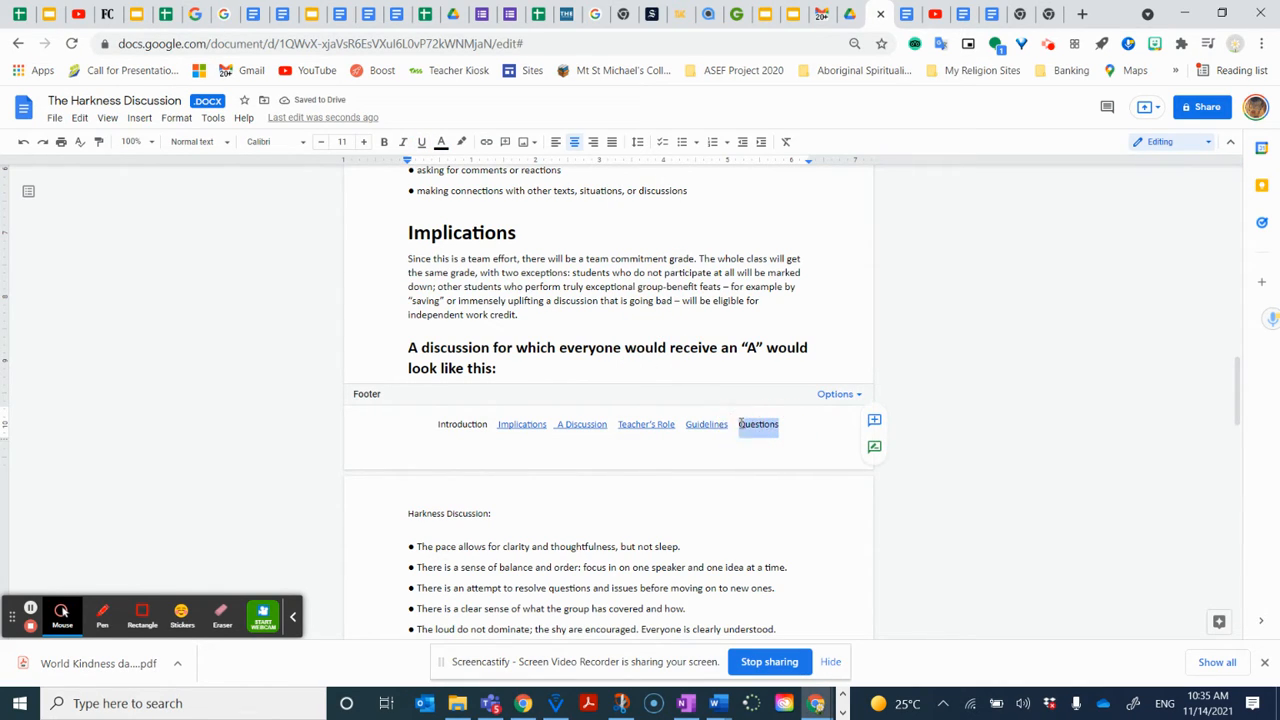
{"action": "left_click", "coordinate": [485, 142]}
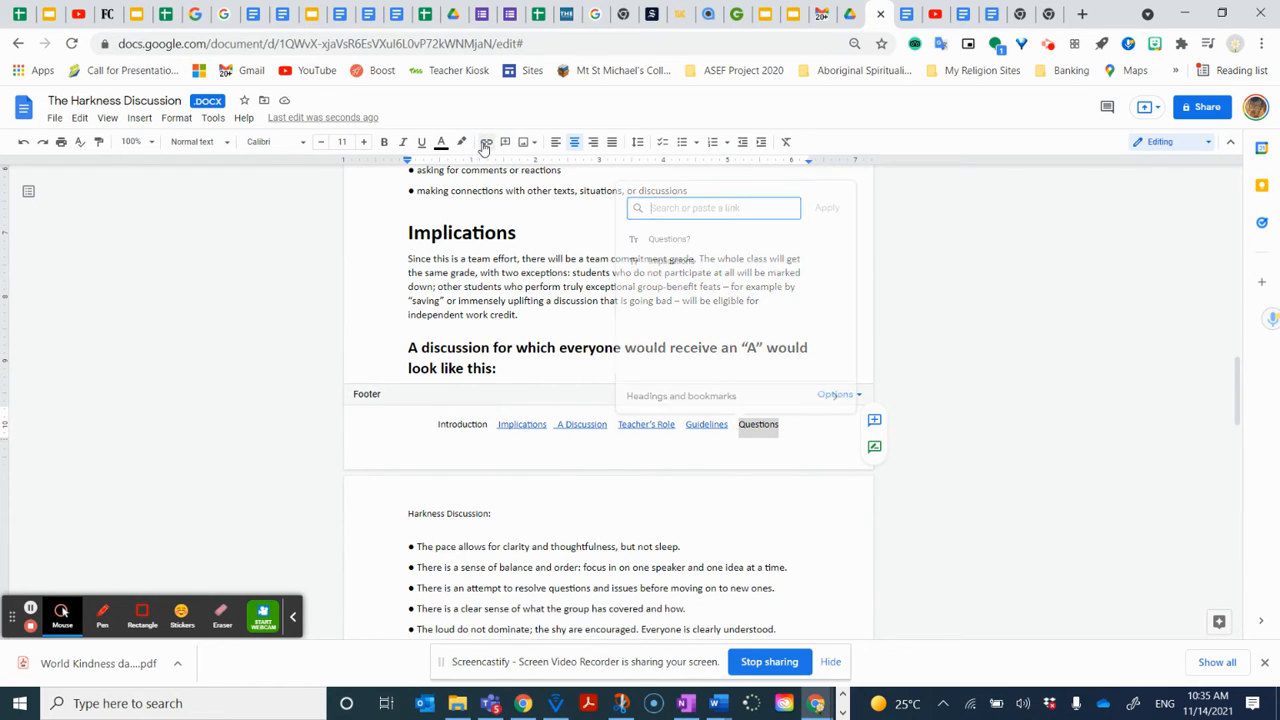
{"action": "left_click", "coordinate": [735, 398]}
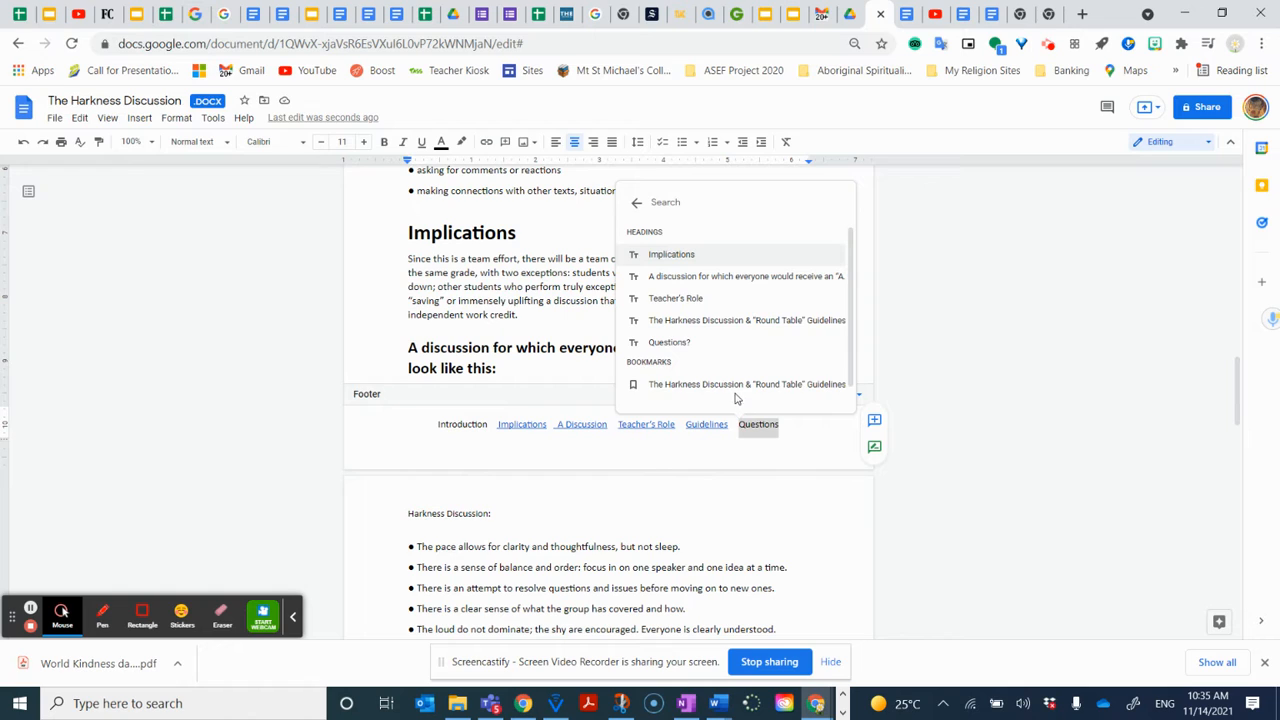
{"action": "left_click", "coordinate": [678, 342]}
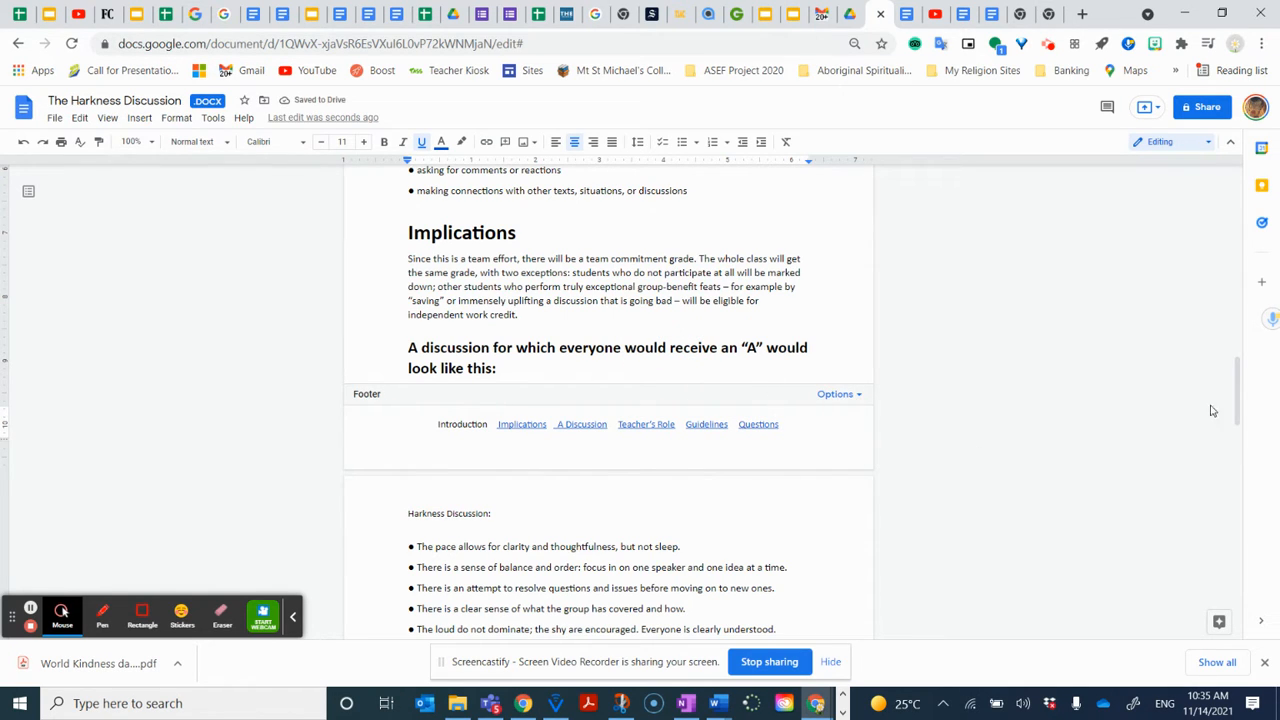
Insert a bookmark at the start of the Introduction title on the second page.
{"action": "left_click_drag", "start_coordinate": [1238, 414], "coordinate": [1214, 312]}
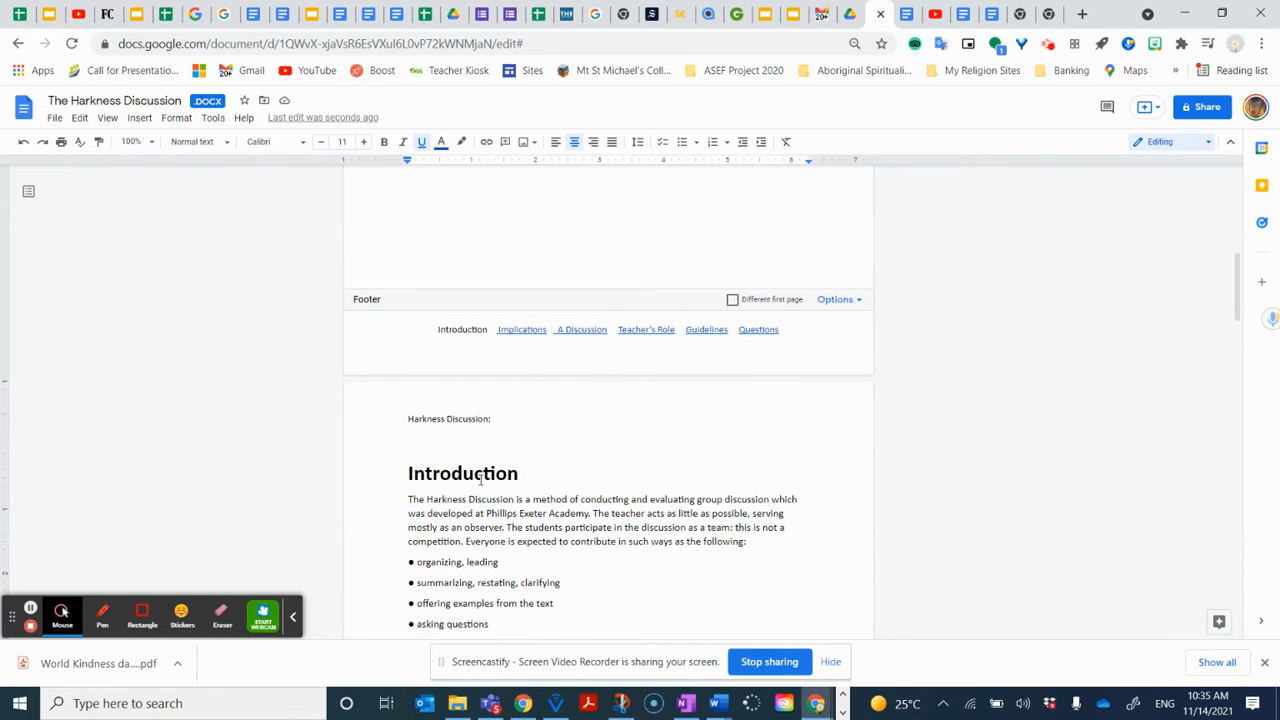
{"action": "left_click", "coordinate": [408, 473]}
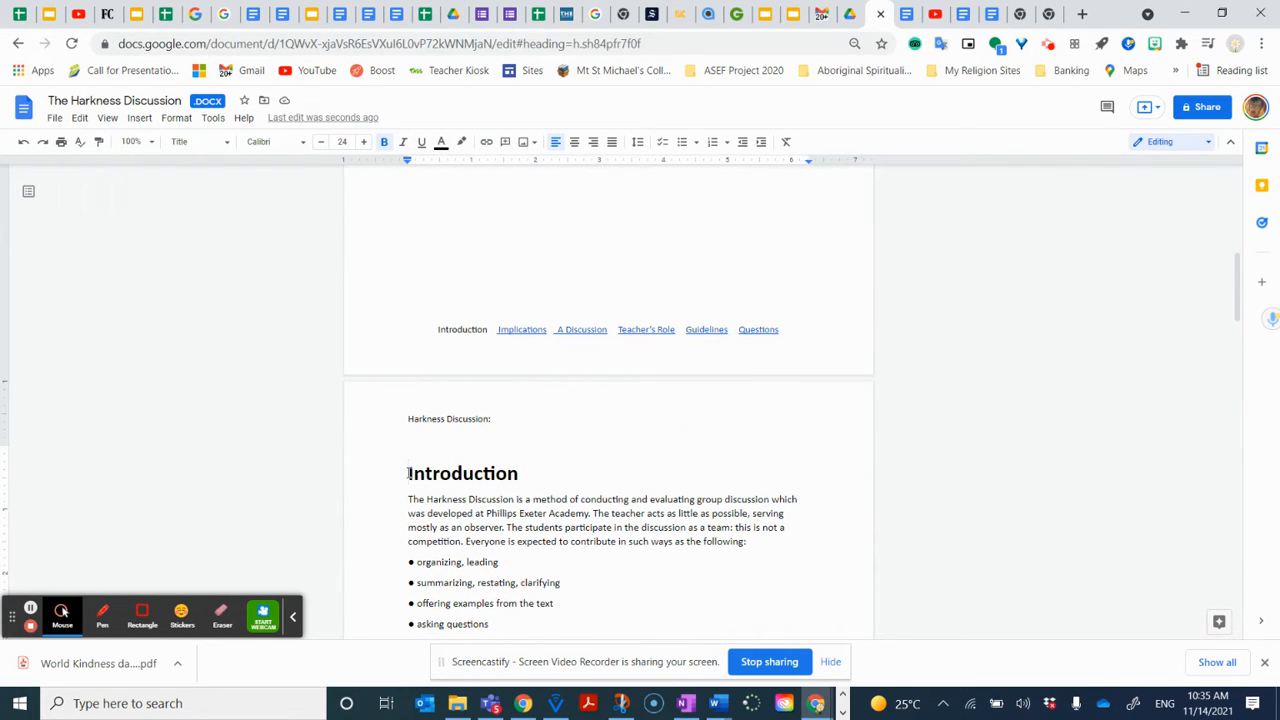
{"action": "left_click", "coordinate": [139, 118]}
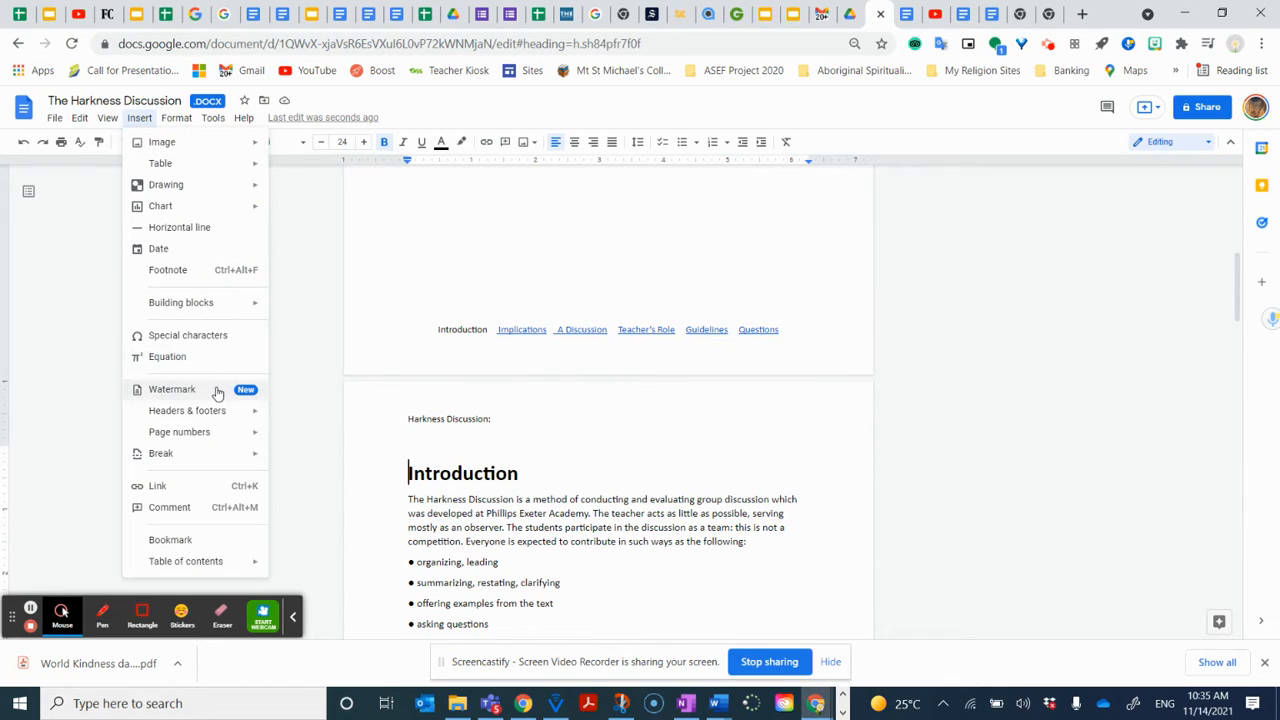
{"action": "left_click", "coordinate": [181, 541]}
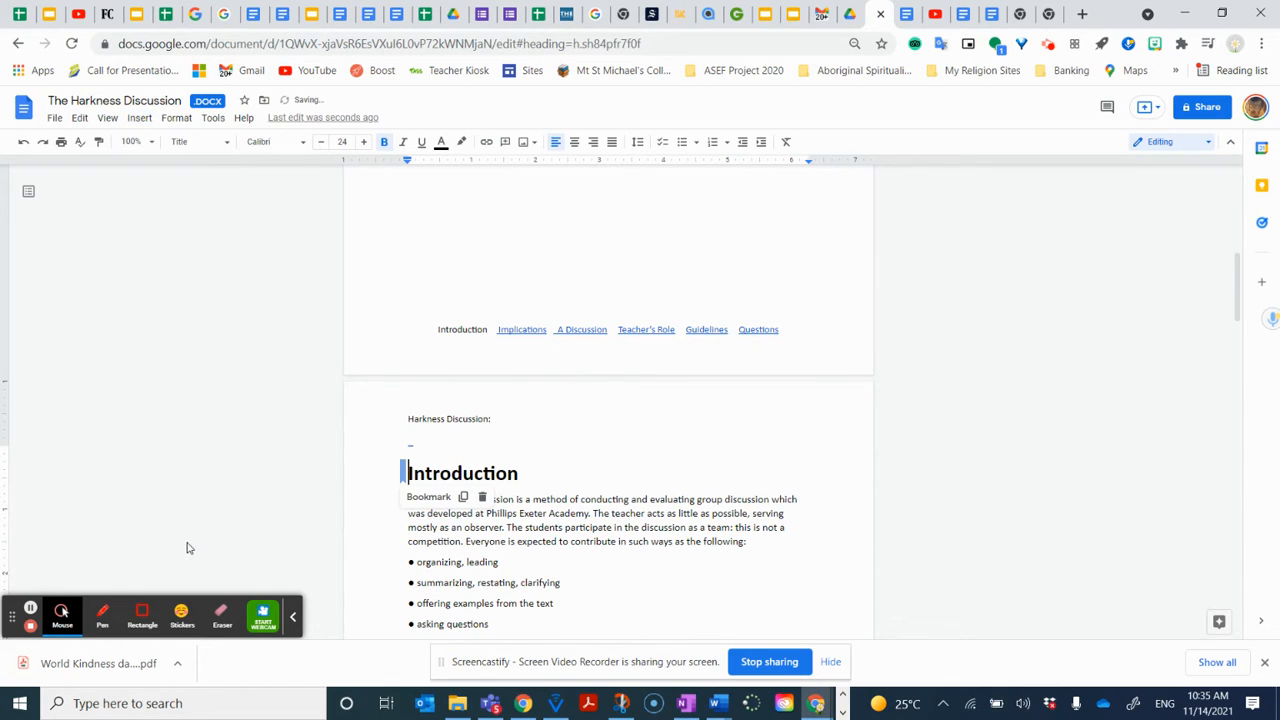
Link the footer word Introduction to the Introduction bookmark.
{"action": "left_click", "coordinate": [491, 329]}
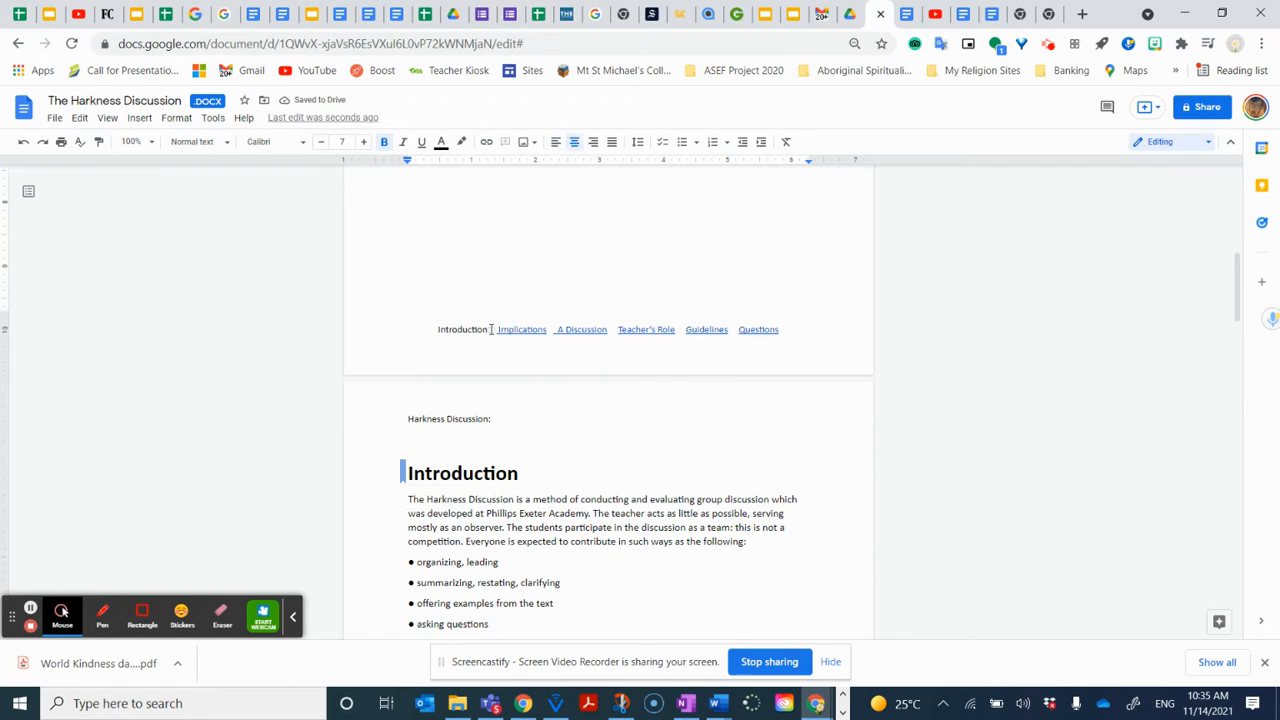
{"action": "left_click_drag", "start_coordinate": [491, 329], "coordinate": [435, 329]}
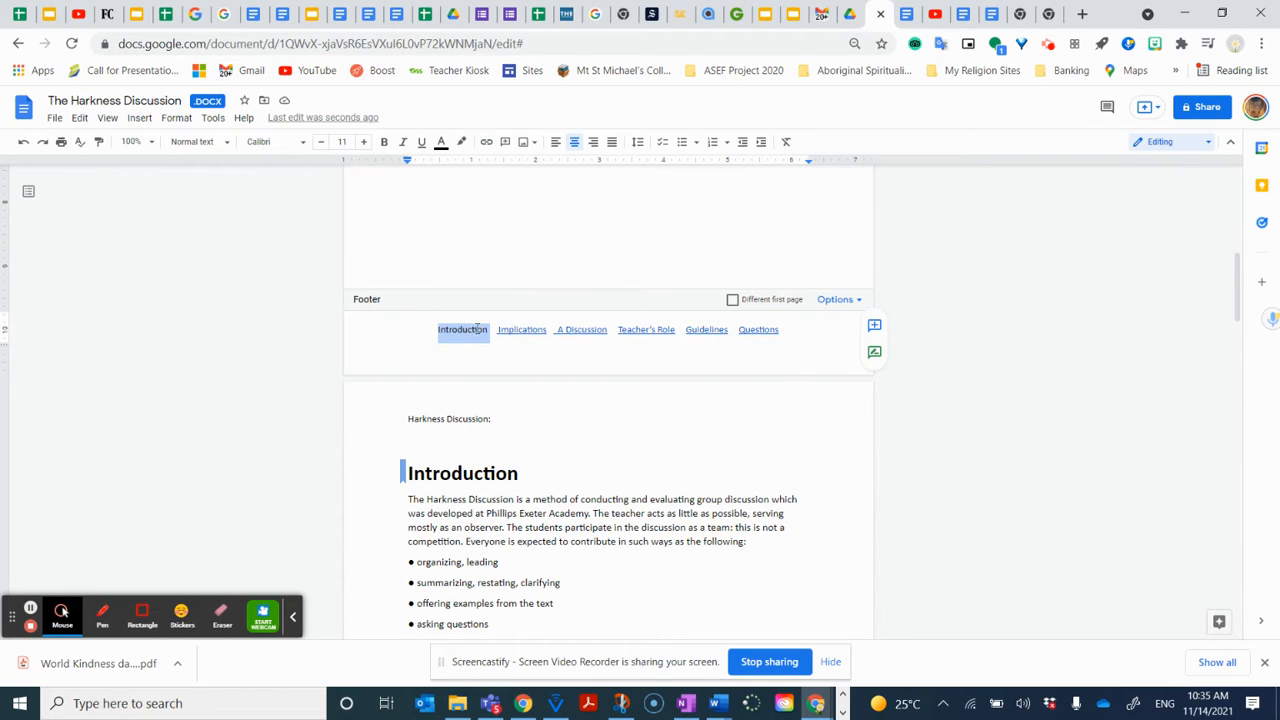
{"action": "left_click", "coordinate": [486, 144]}
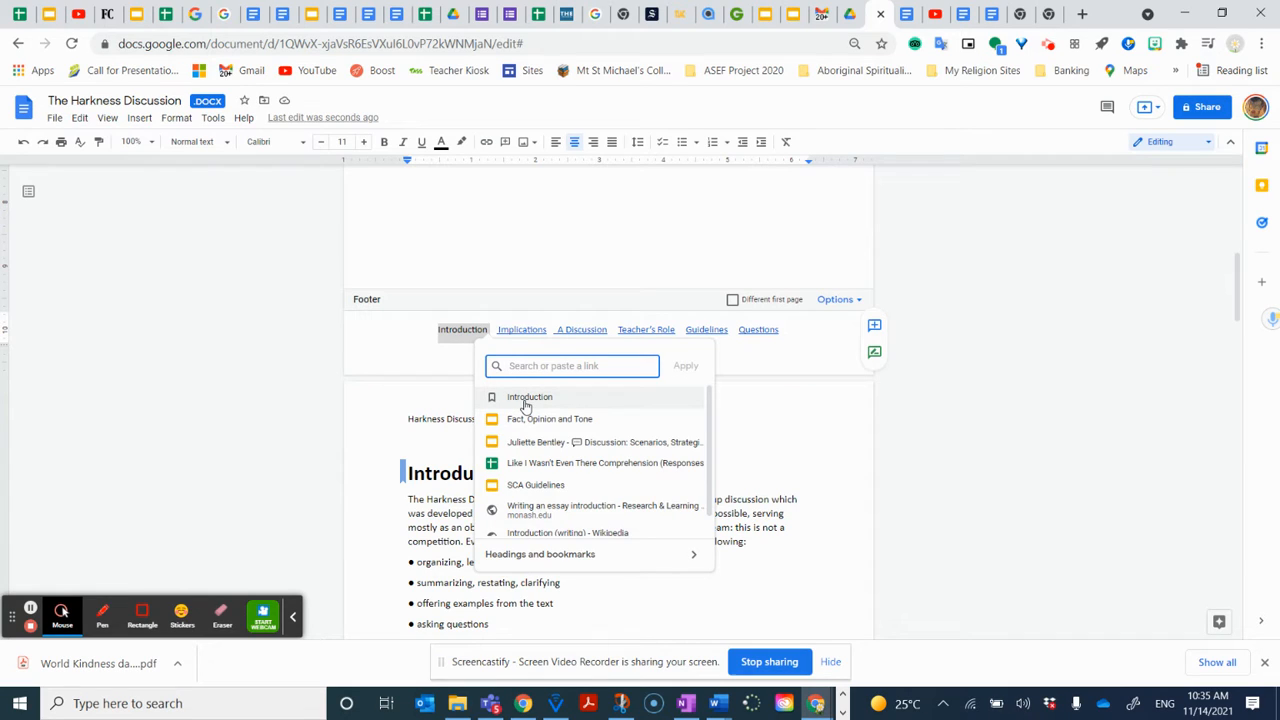
{"action": "left_click", "coordinate": [560, 556]}
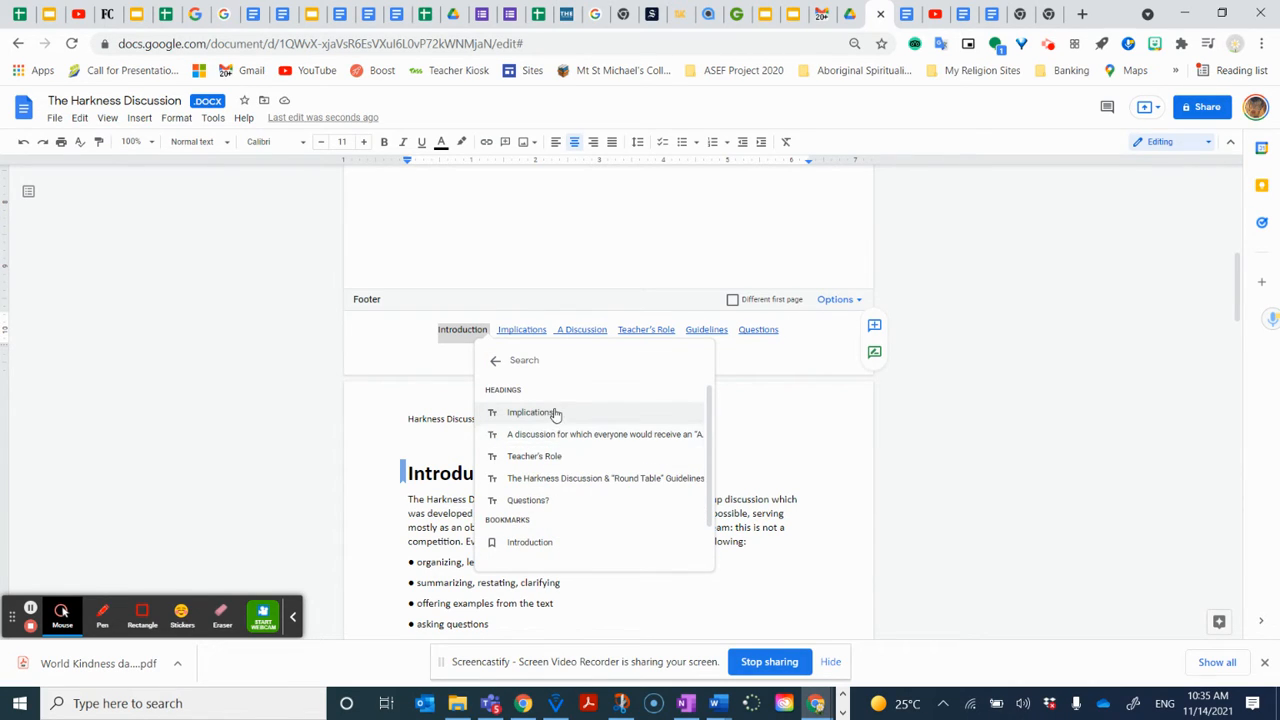
{"action": "left_click", "coordinate": [540, 546]}
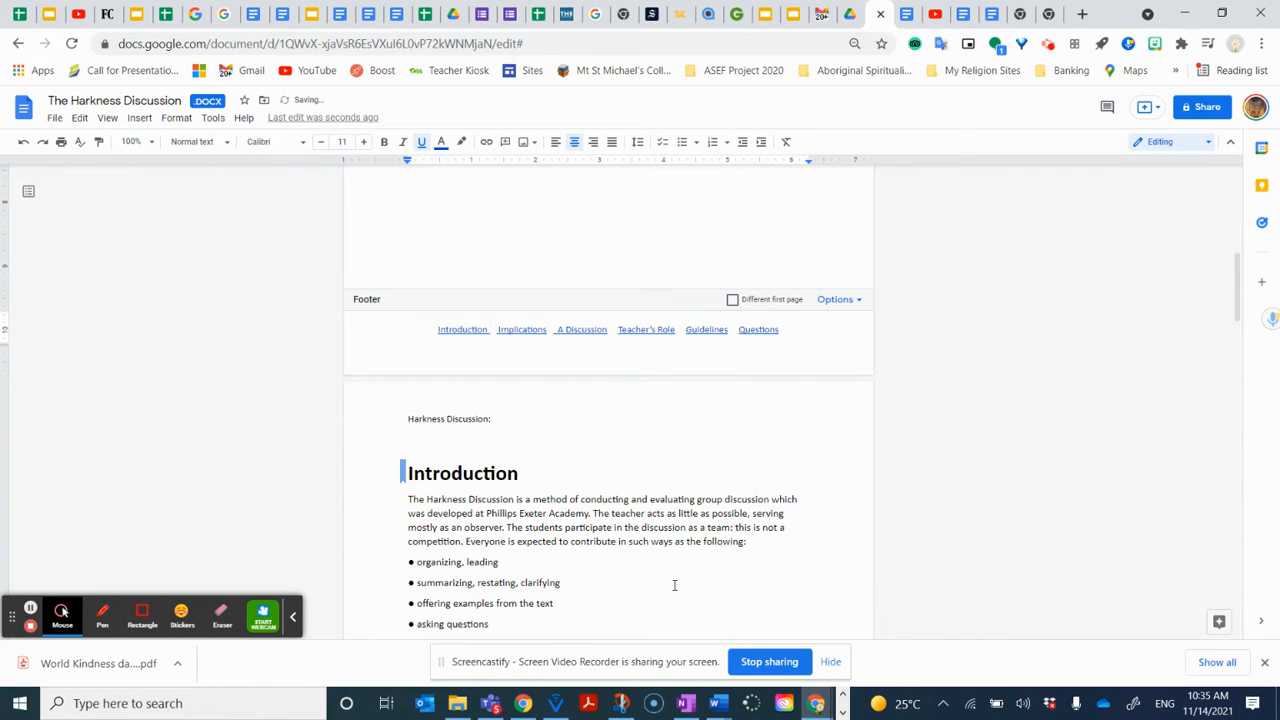
Test the footer's Questions link by following it to its heading.
{"action": "left_click", "coordinate": [802, 422]}
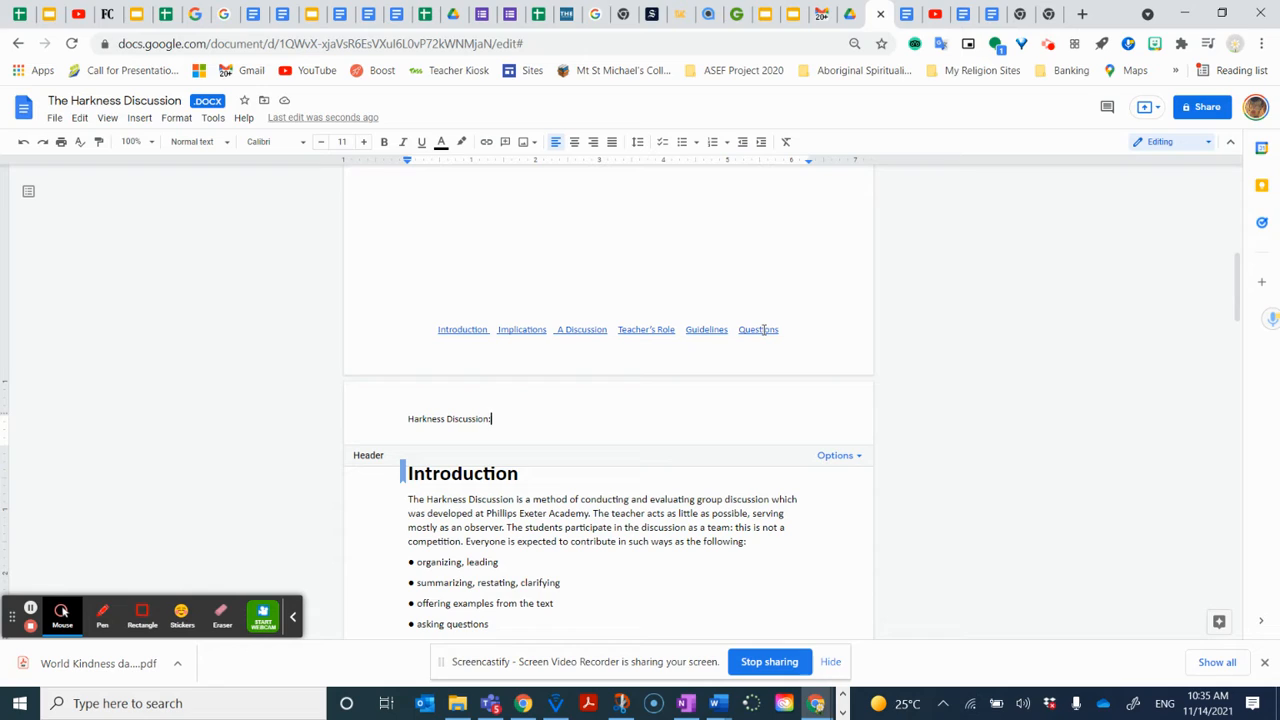
{"action": "left_click", "coordinate": [864, 536]}
{"action": "left_click", "coordinate": [758, 328]}
{"action": "left_click", "coordinate": [758, 328]}
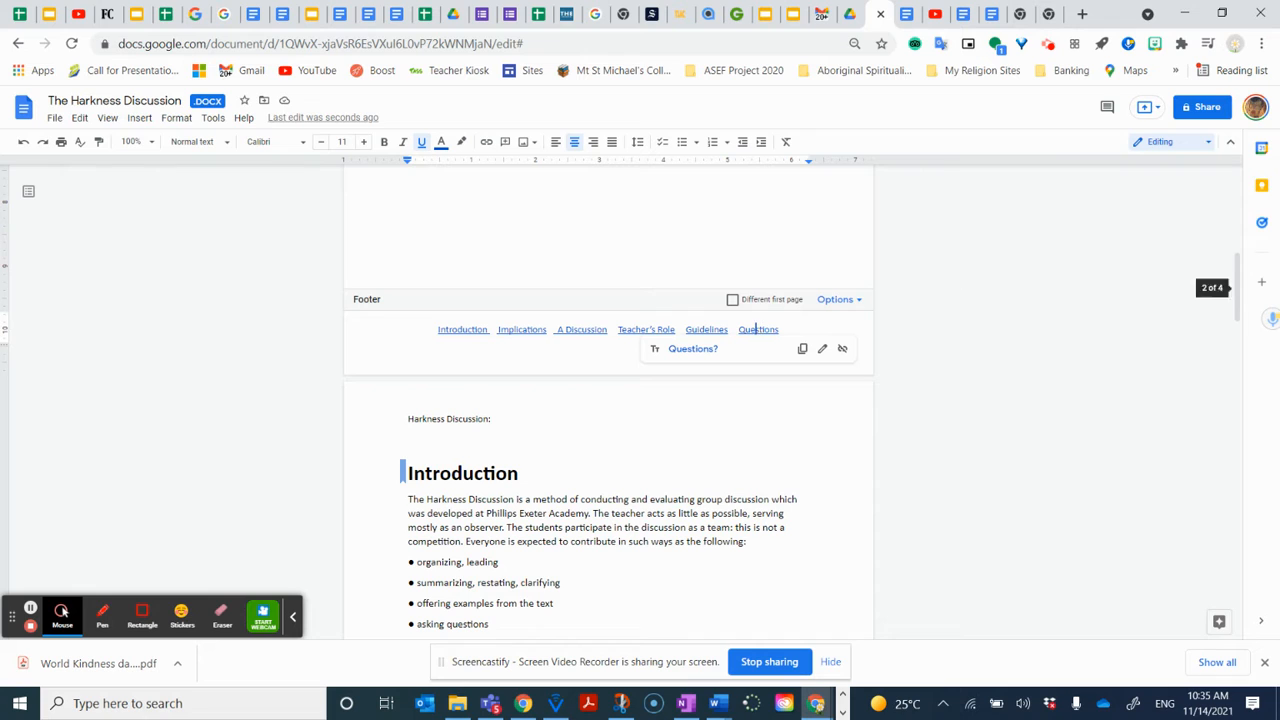
{"action": "left_click_drag", "start_coordinate": [1238, 315], "coordinate": [1267, 417]}
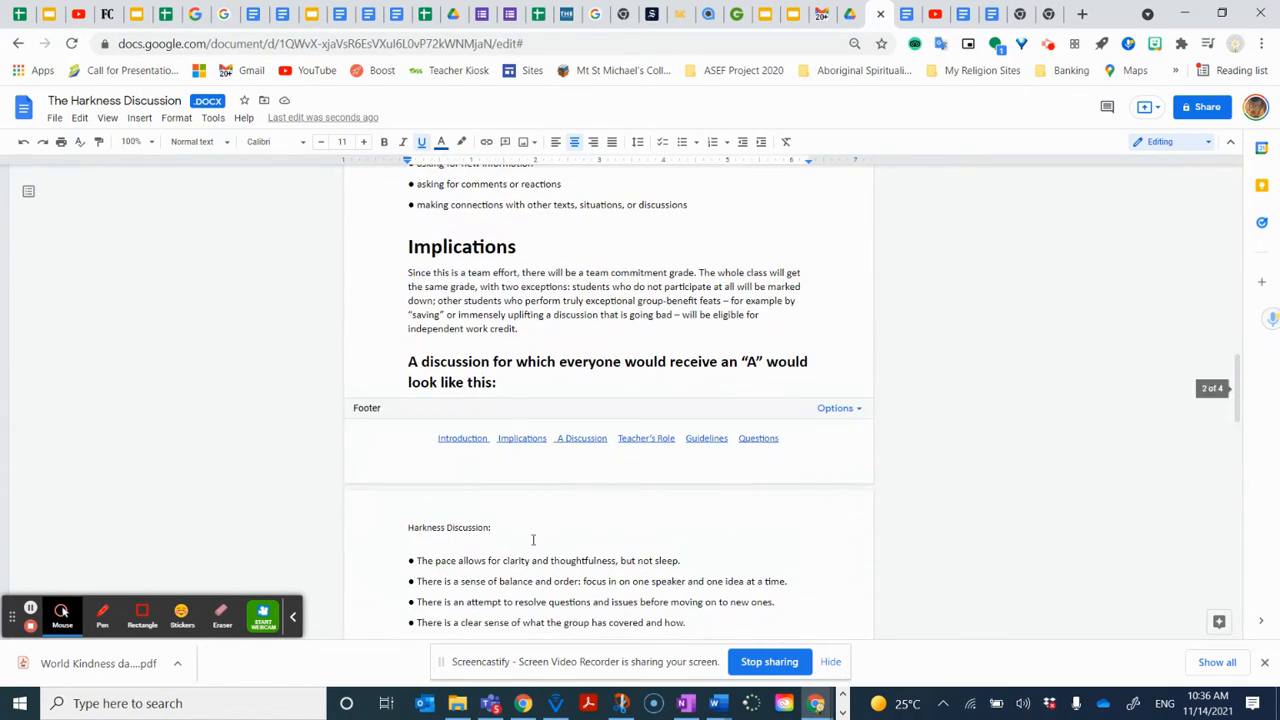
{"action": "left_click", "coordinate": [841, 342]}
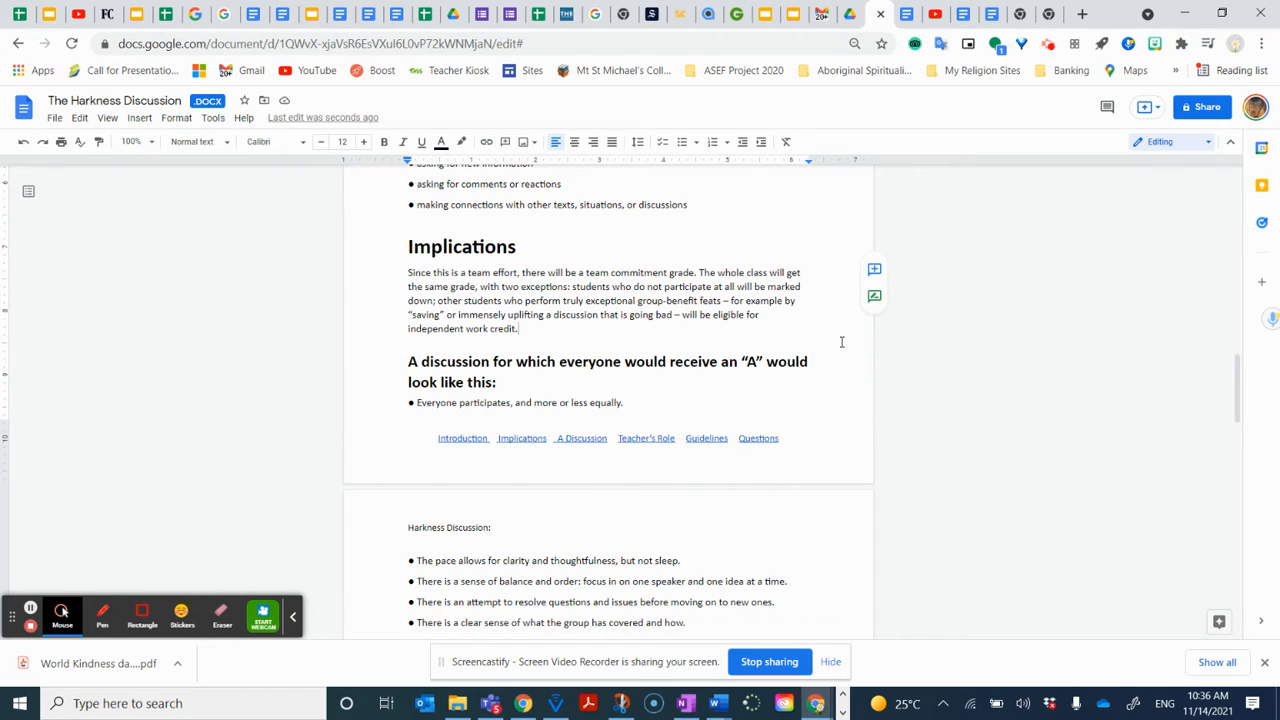
{"action": "right_click", "coordinate": [765, 437]}
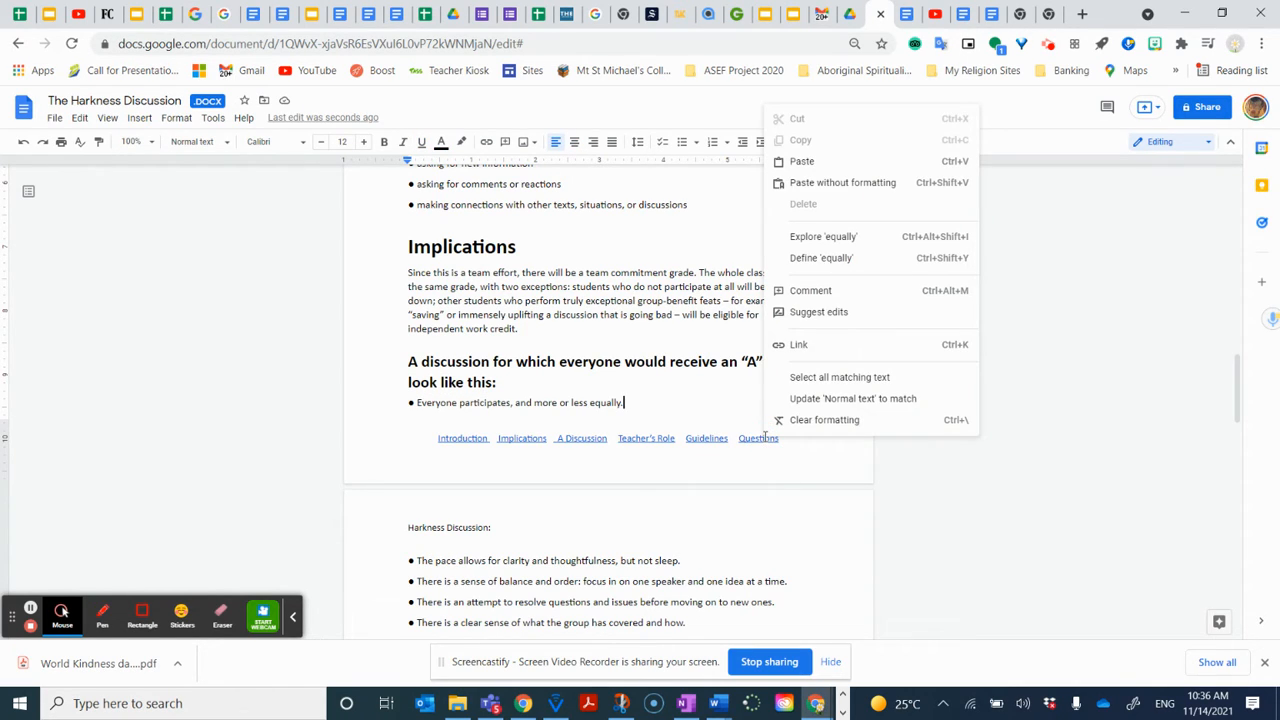
{"action": "left_click", "coordinate": [747, 437]}
{"action": "triple_click", "coordinate": [747, 437]}
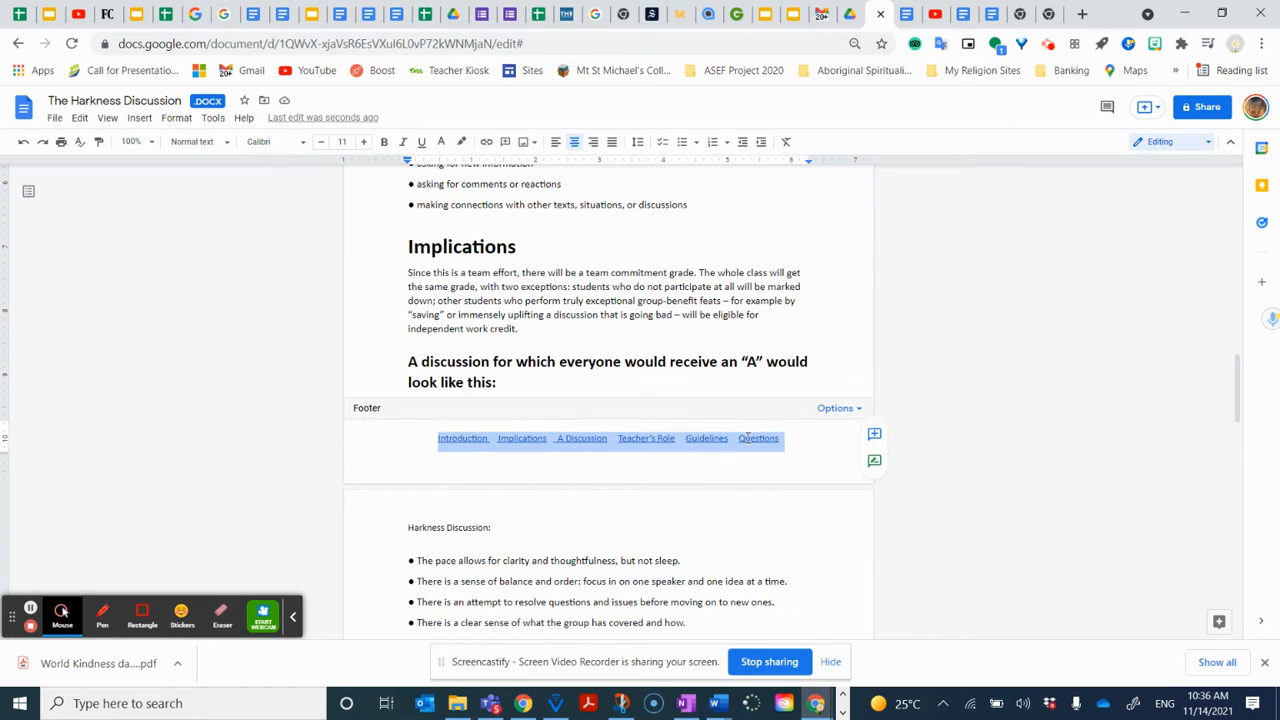
{"action": "left_click", "coordinate": [747, 437]}
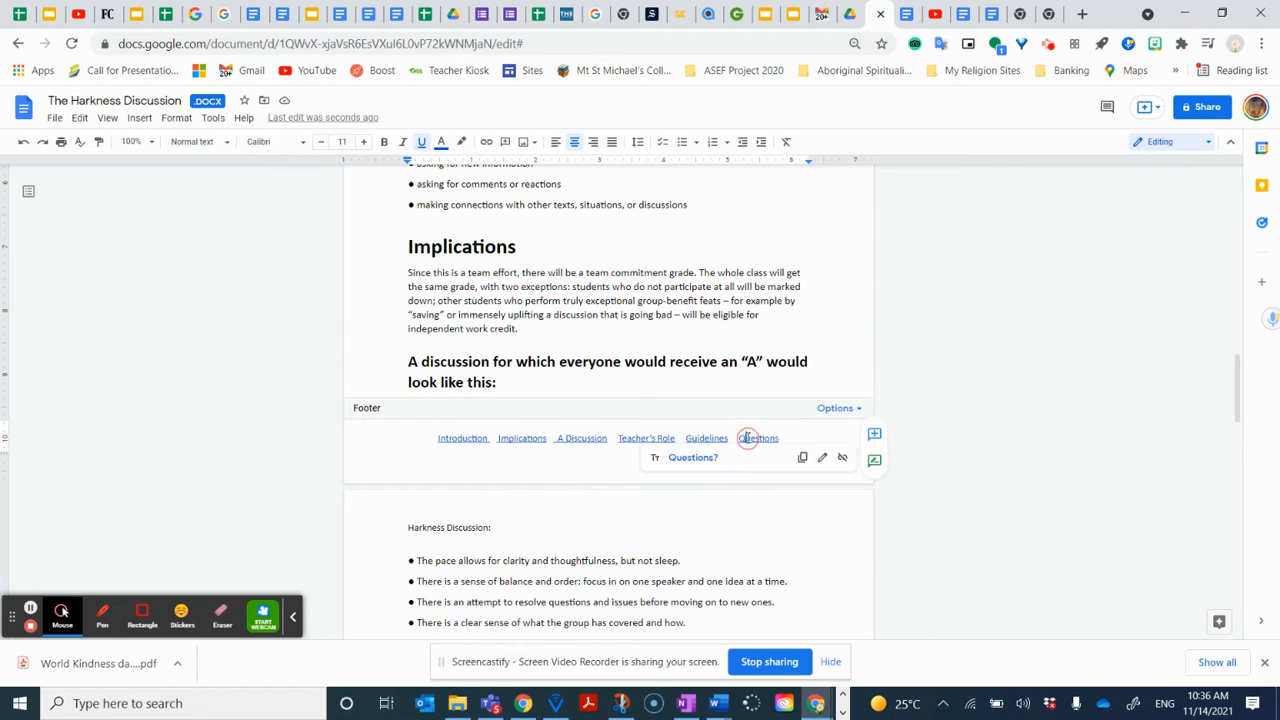
{"action": "left_click", "coordinate": [688, 457]}
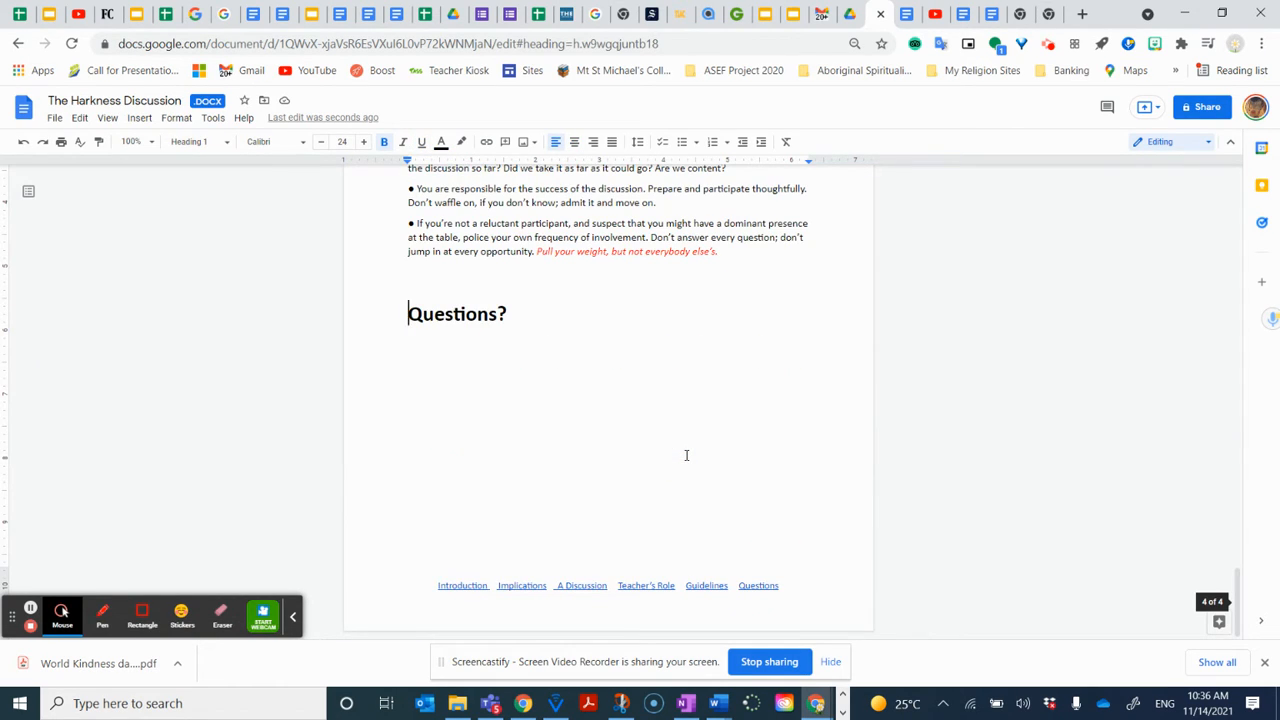
Test the footer's Guidelines link by following it from the last page to its heading.
{"action": "left_click", "coordinate": [714, 586]}
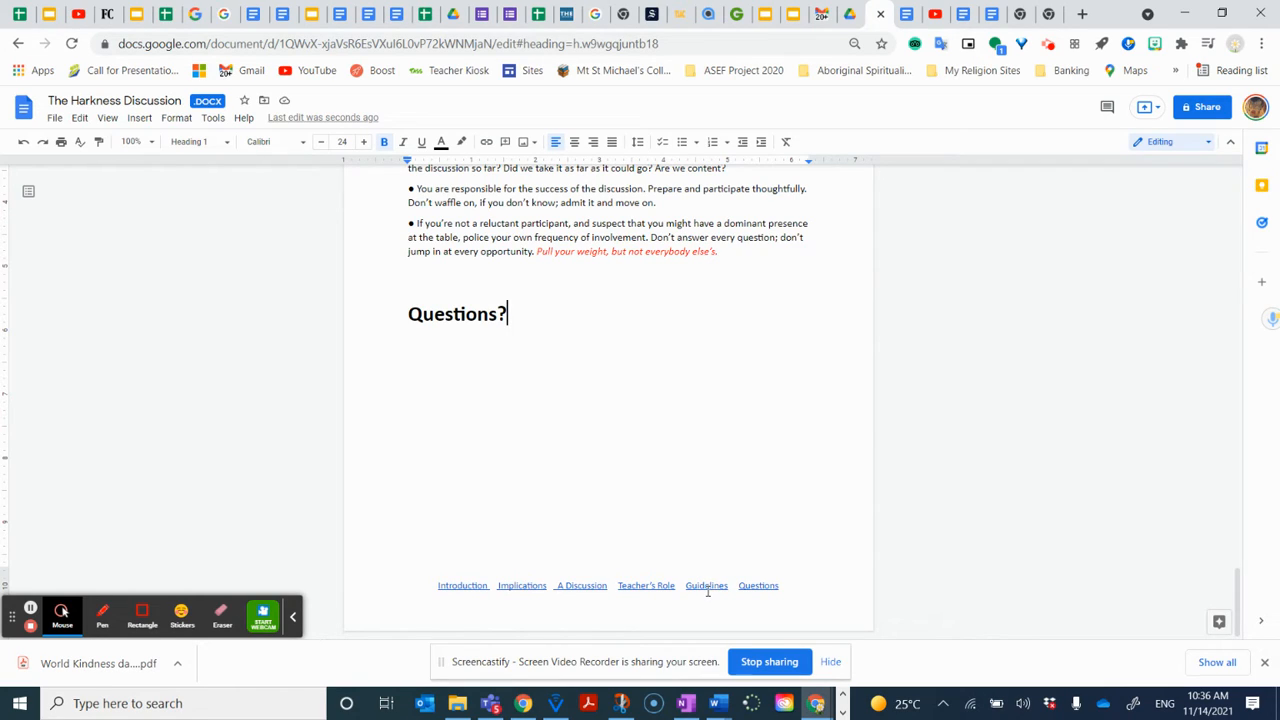
{"action": "left_click", "coordinate": [708, 592]}
{"action": "left_click", "coordinate": [708, 592]}
{"action": "left_click", "coordinate": [707, 607]}
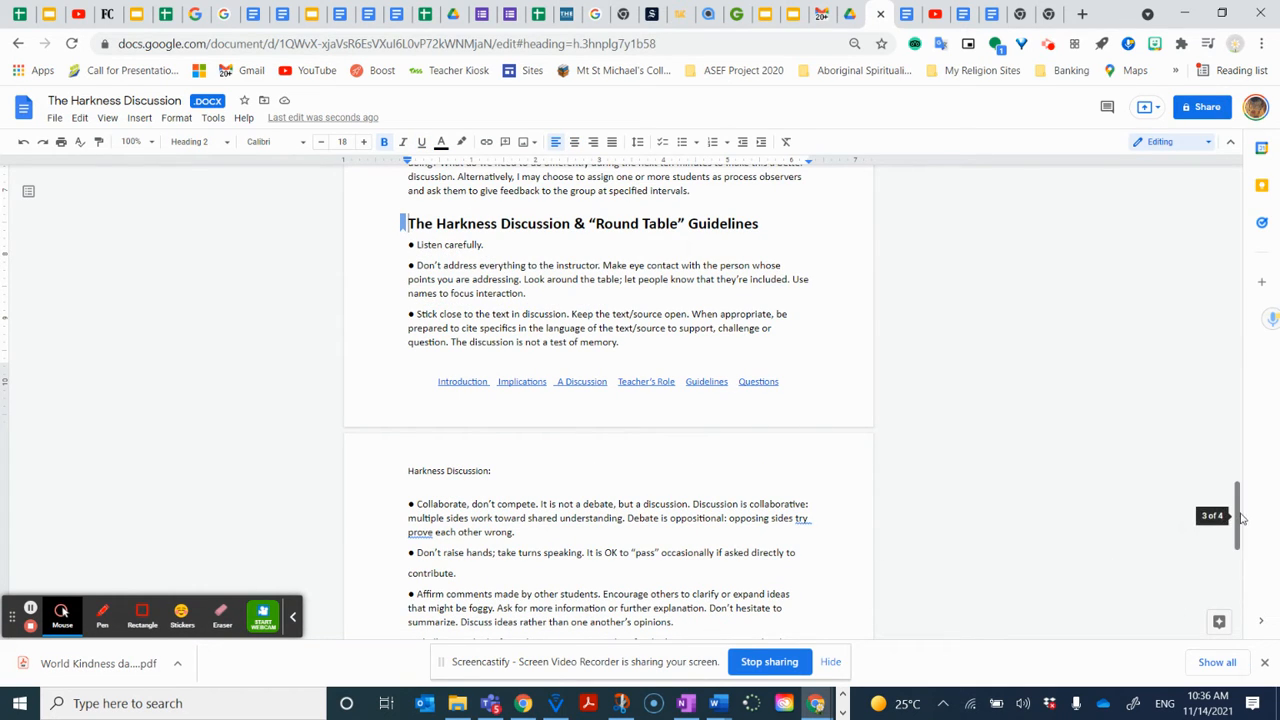
Insert a table with two columns and two rows on a new line below the "Questions?" heading.
{"action": "left_click_drag", "start_coordinate": [1236, 514], "coordinate": [1256, 618]}
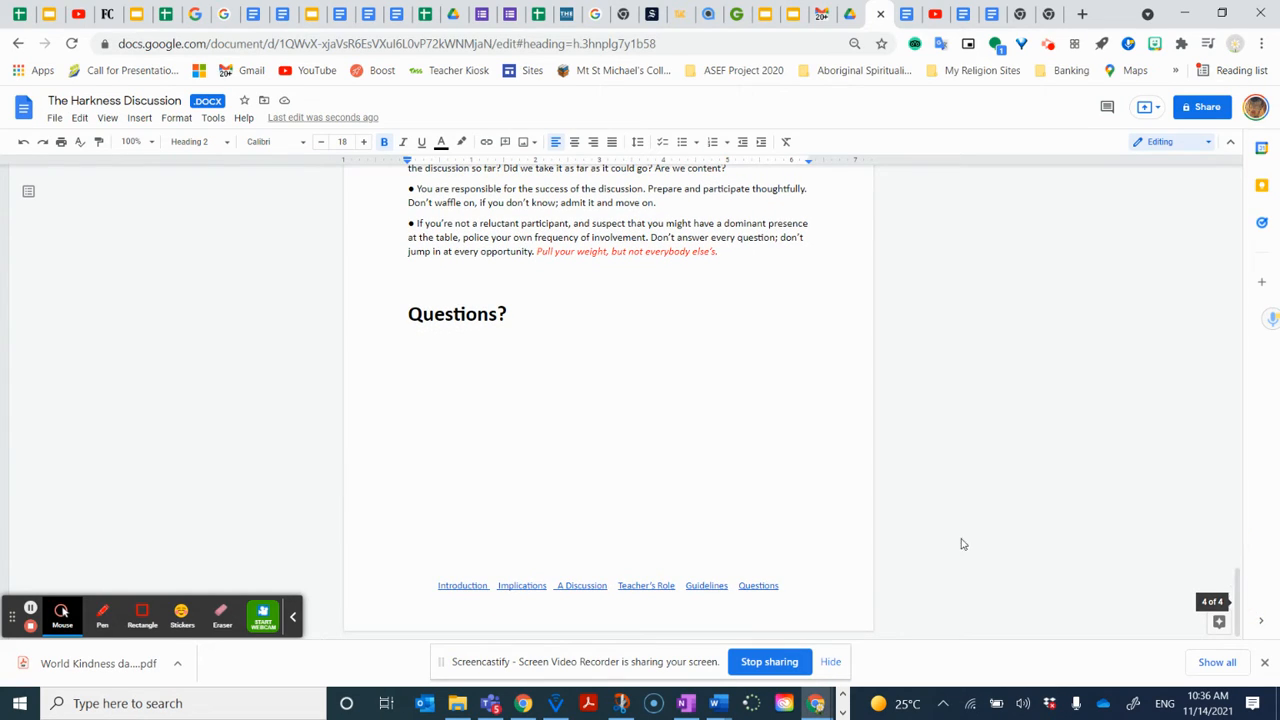
{"action": "left_click", "coordinate": [406, 364]}
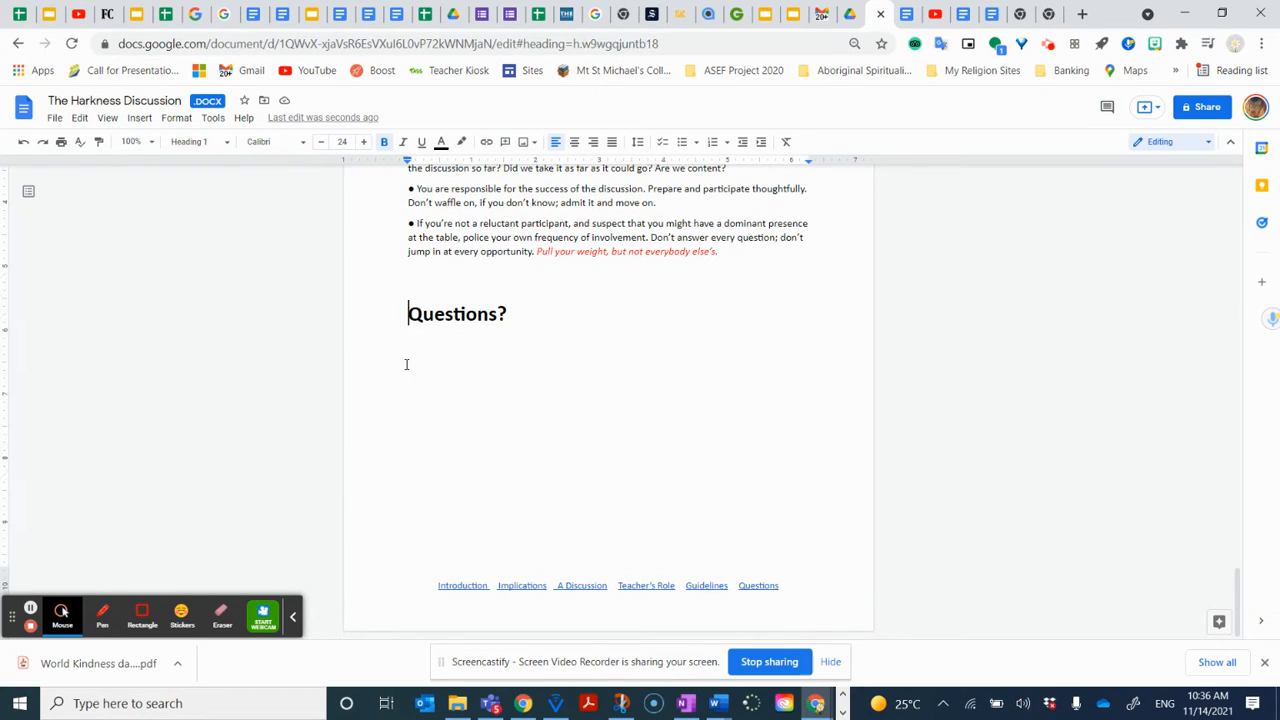
{"action": "left_click", "coordinate": [539, 308]}
{"action": "key", "text": "Return"}
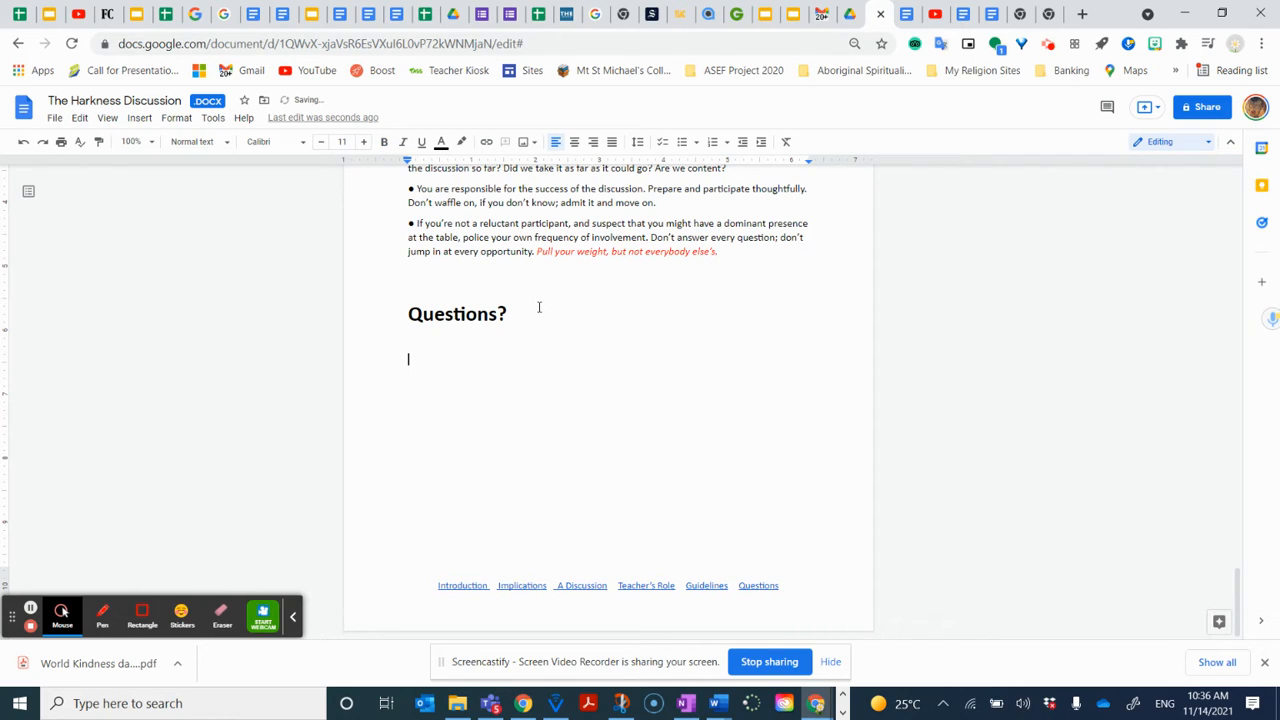
{"action": "left_click", "coordinate": [140, 119]}
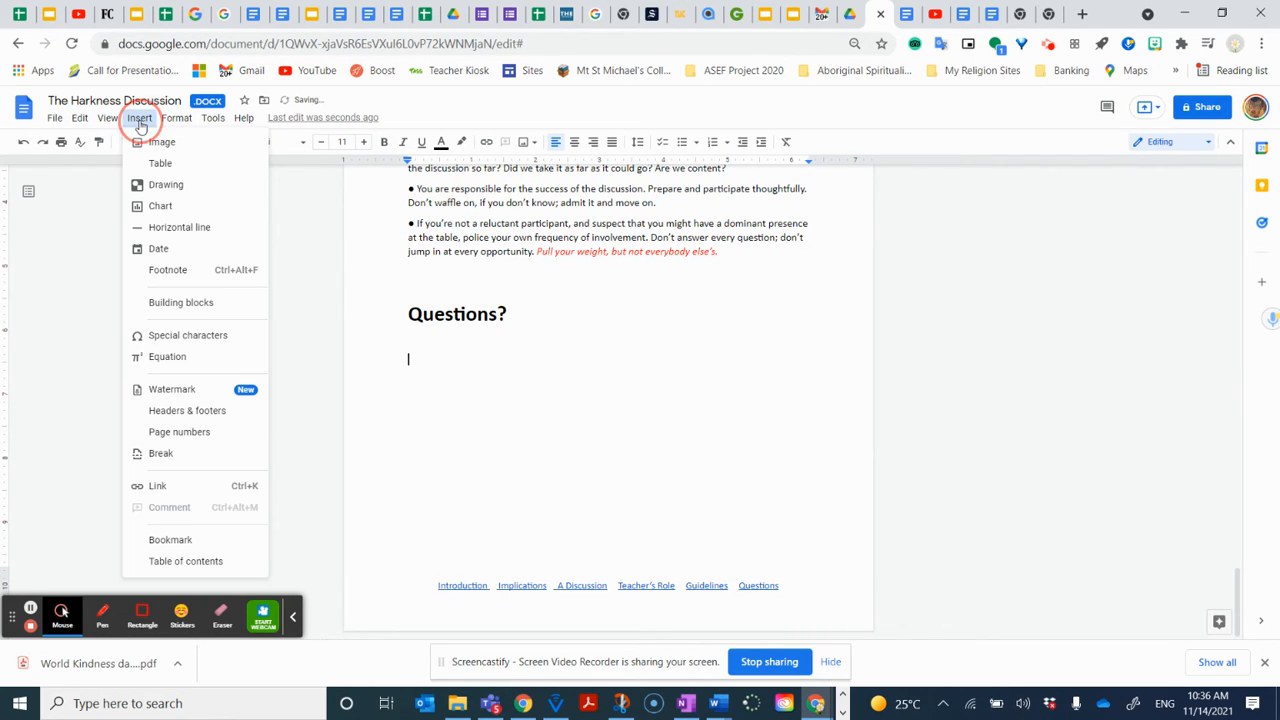
{"action": "mouse_move", "coordinate": [141, 141]}
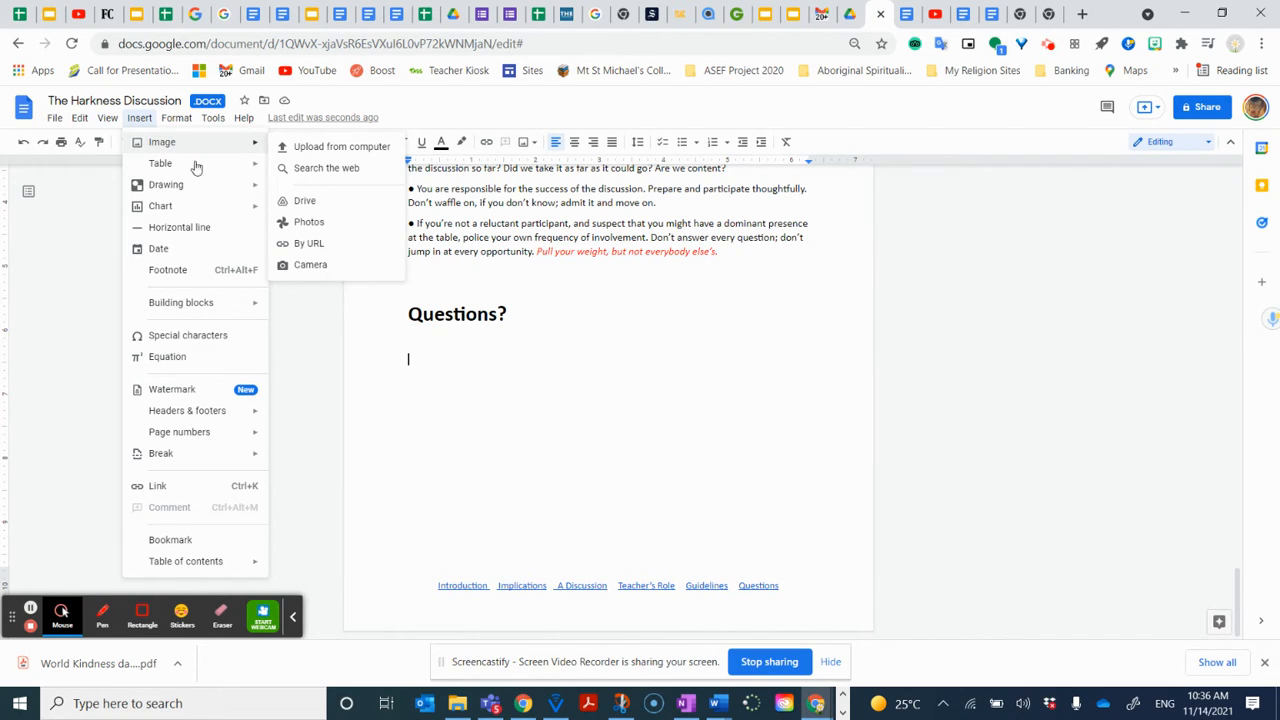
{"action": "mouse_move", "coordinate": [178, 170]}
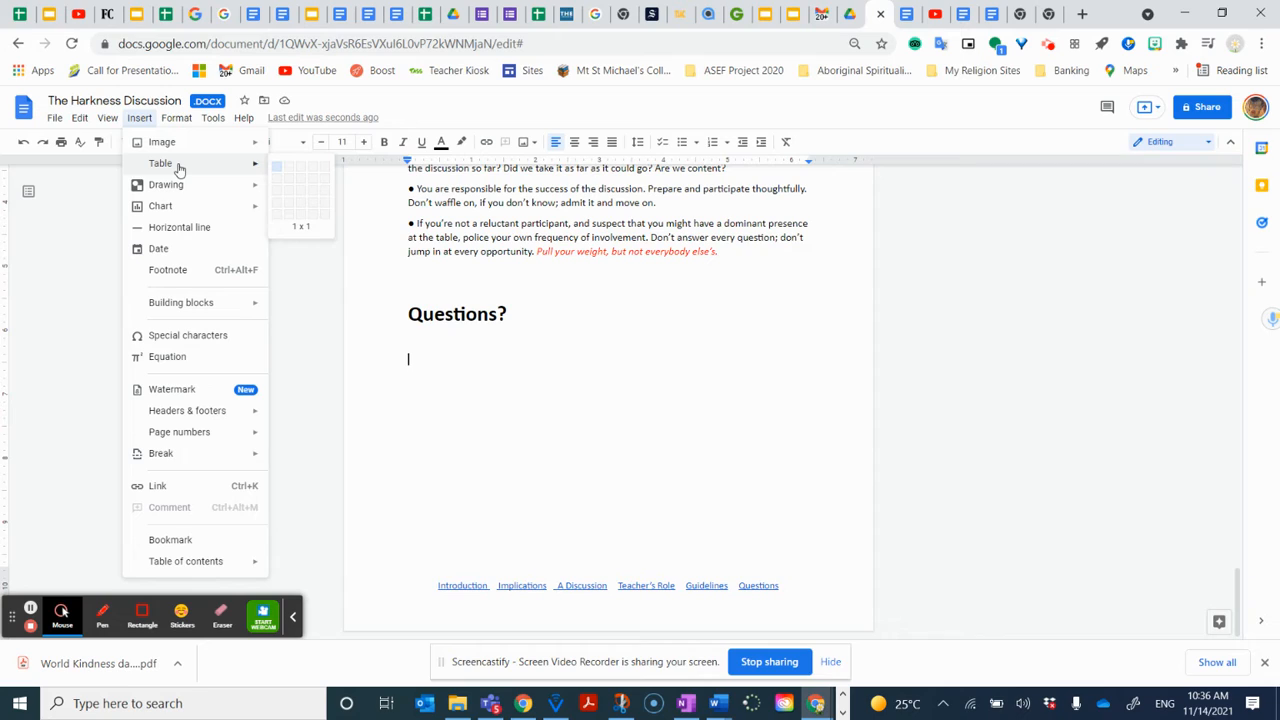
{"action": "left_click", "coordinate": [289, 186]}
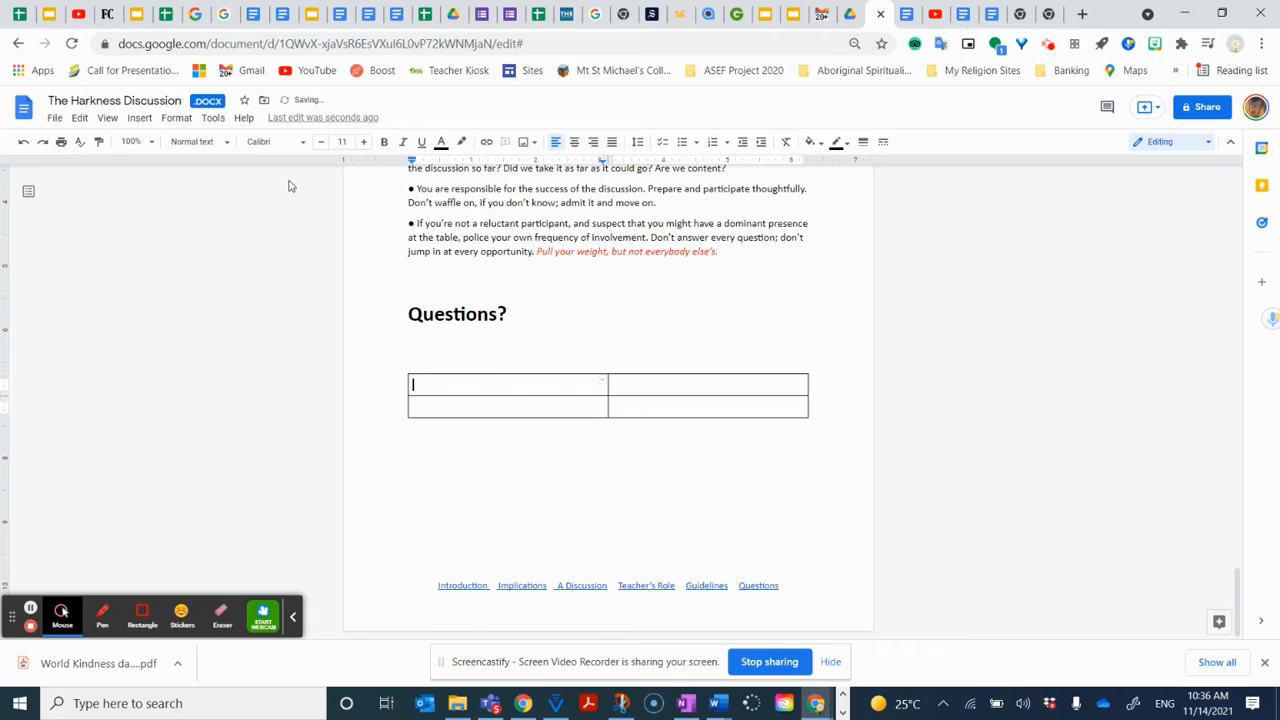
Enter "Colour Key Facts" and "Colour Key Opinions" in the two rows of the table's first column.
{"action": "left_click", "coordinate": [420, 383]}
{"action": "type", "text": "dolour Key Facts"}
{"action": "left_click", "coordinate": [463, 407]}
{"action": "type", "text": "Colou"}
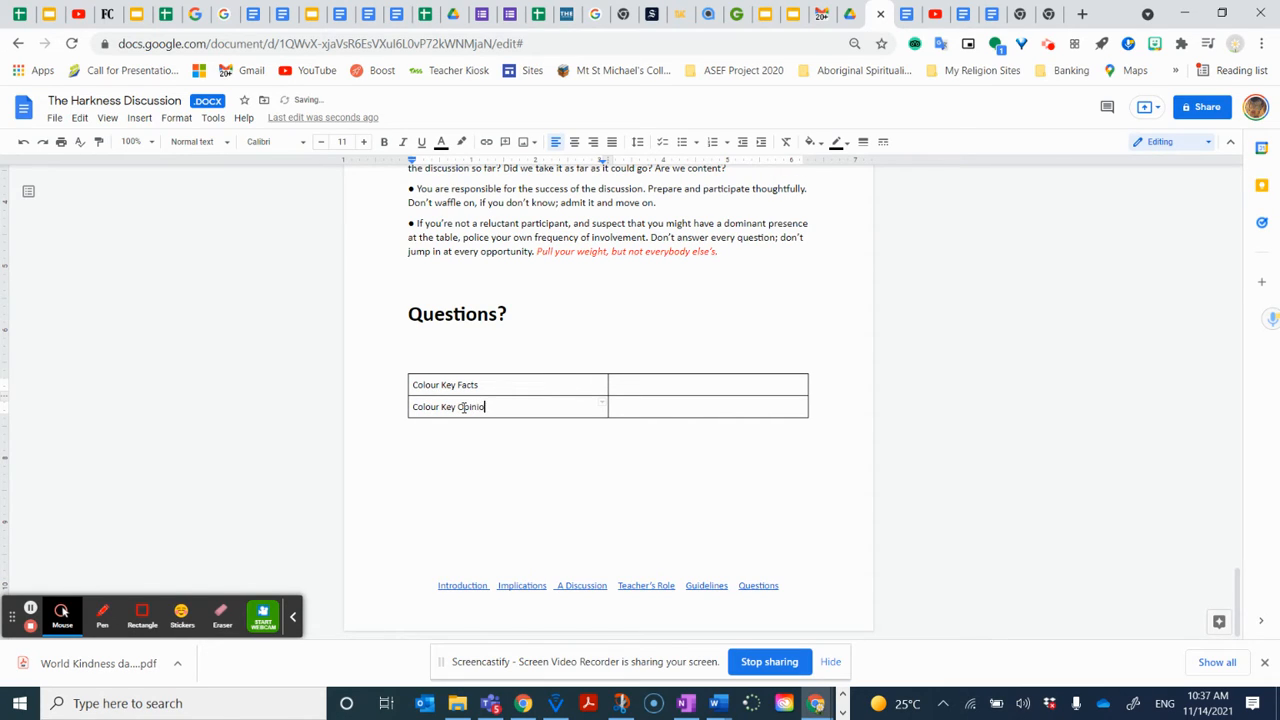
Fill the Colour Key Facts cell with a yellow background.
{"action": "left_click", "coordinate": [543, 384]}
{"action": "left_click_drag", "start_coordinate": [543, 384], "coordinate": [409, 380]}
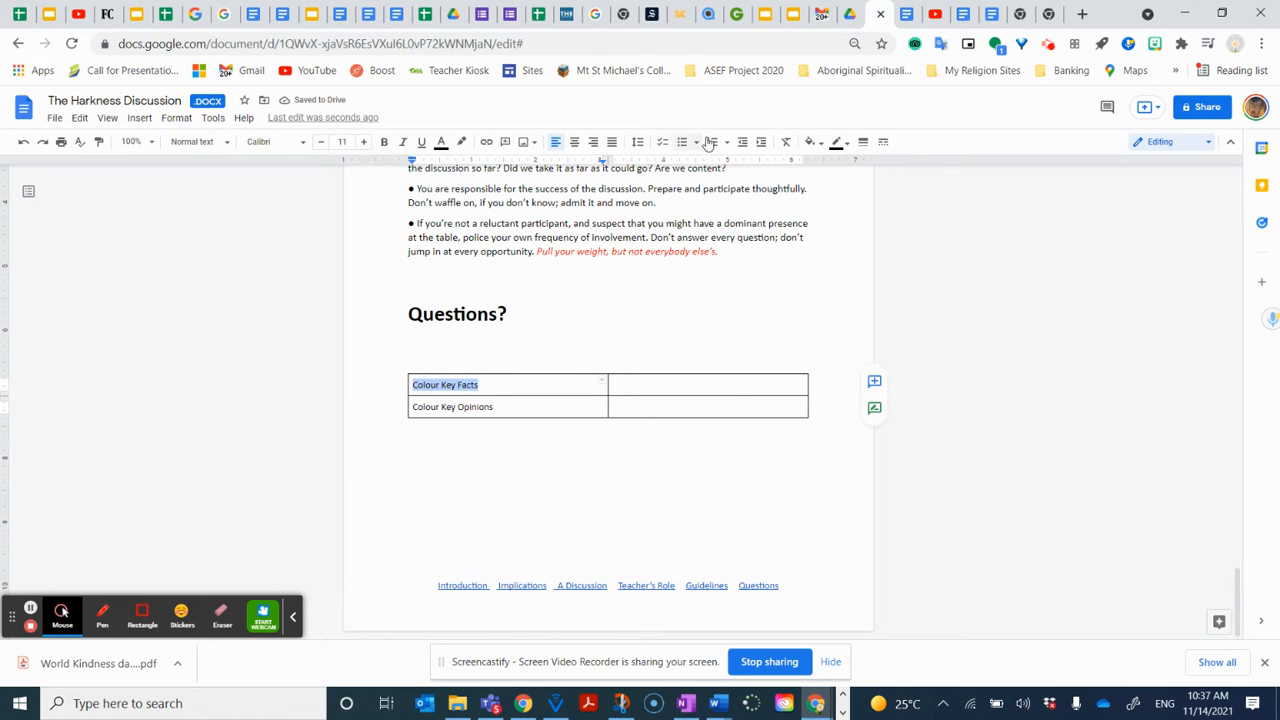
{"action": "left_click", "coordinate": [812, 142]}
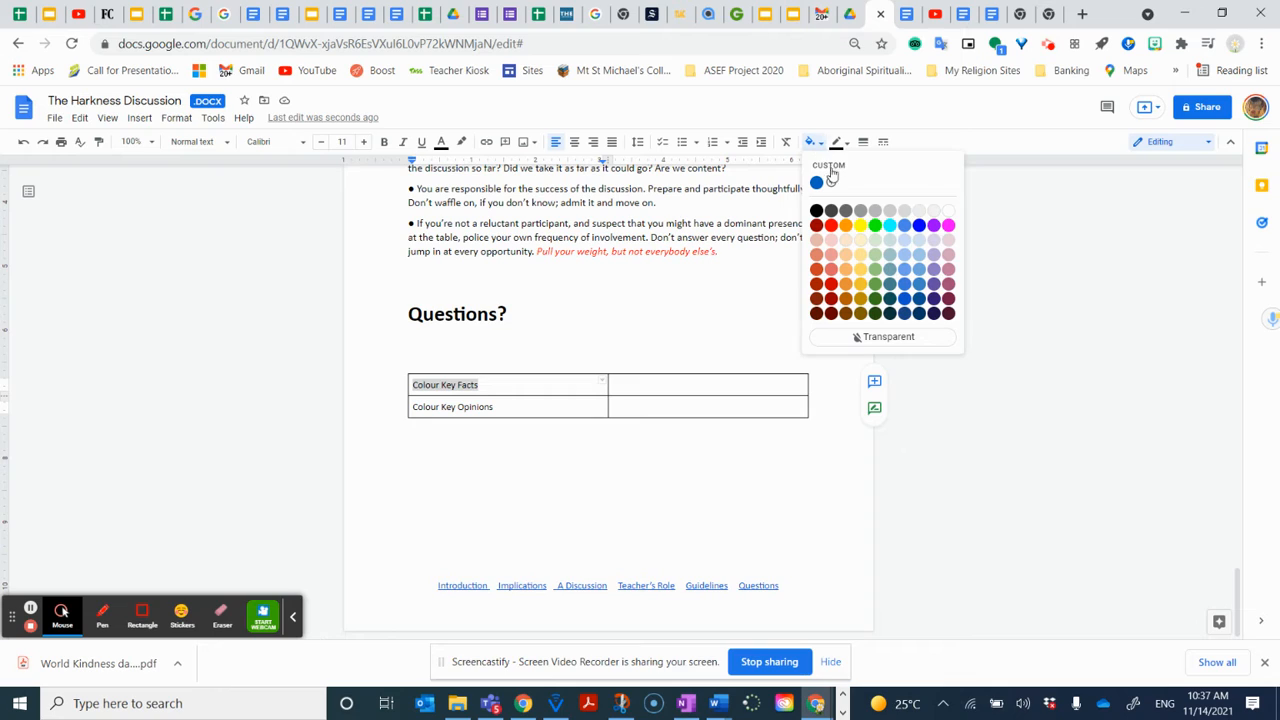
{"action": "left_click", "coordinate": [861, 225]}
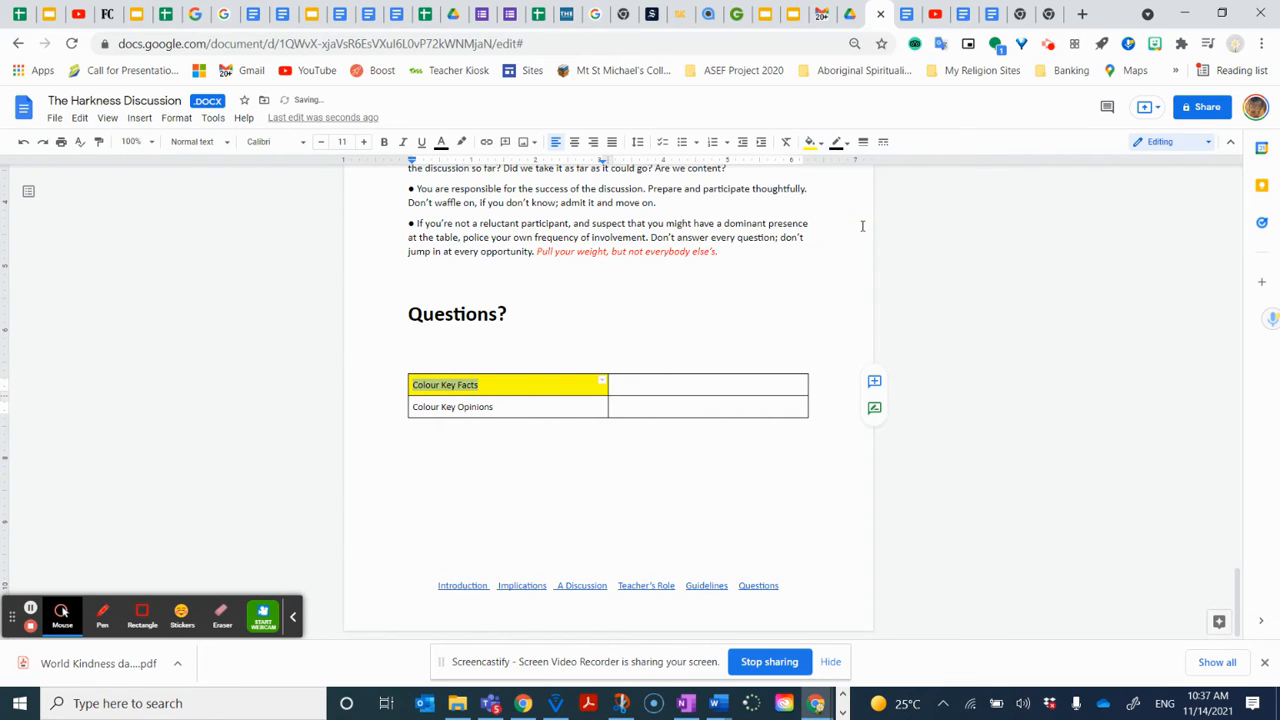
Fill the Colour Key Opinions cell with a green background.
{"action": "left_click", "coordinate": [539, 411]}
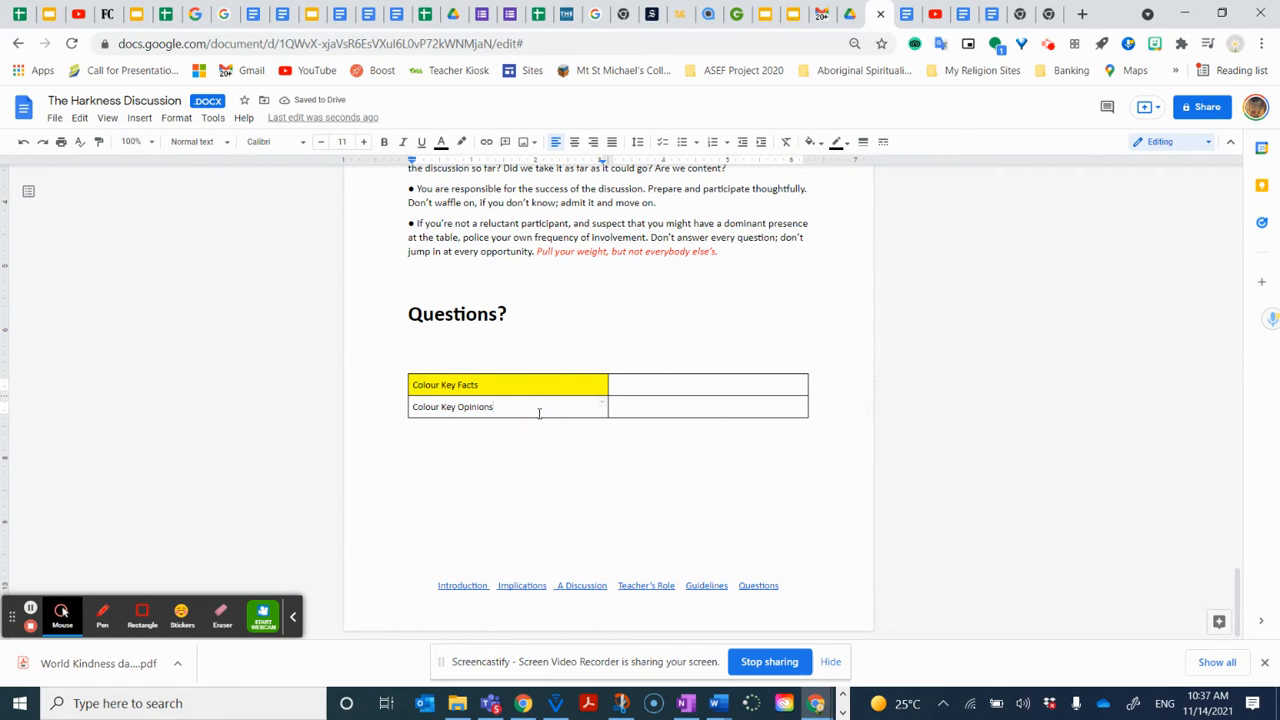
{"action": "left_click_drag", "start_coordinate": [539, 413], "coordinate": [409, 414]}
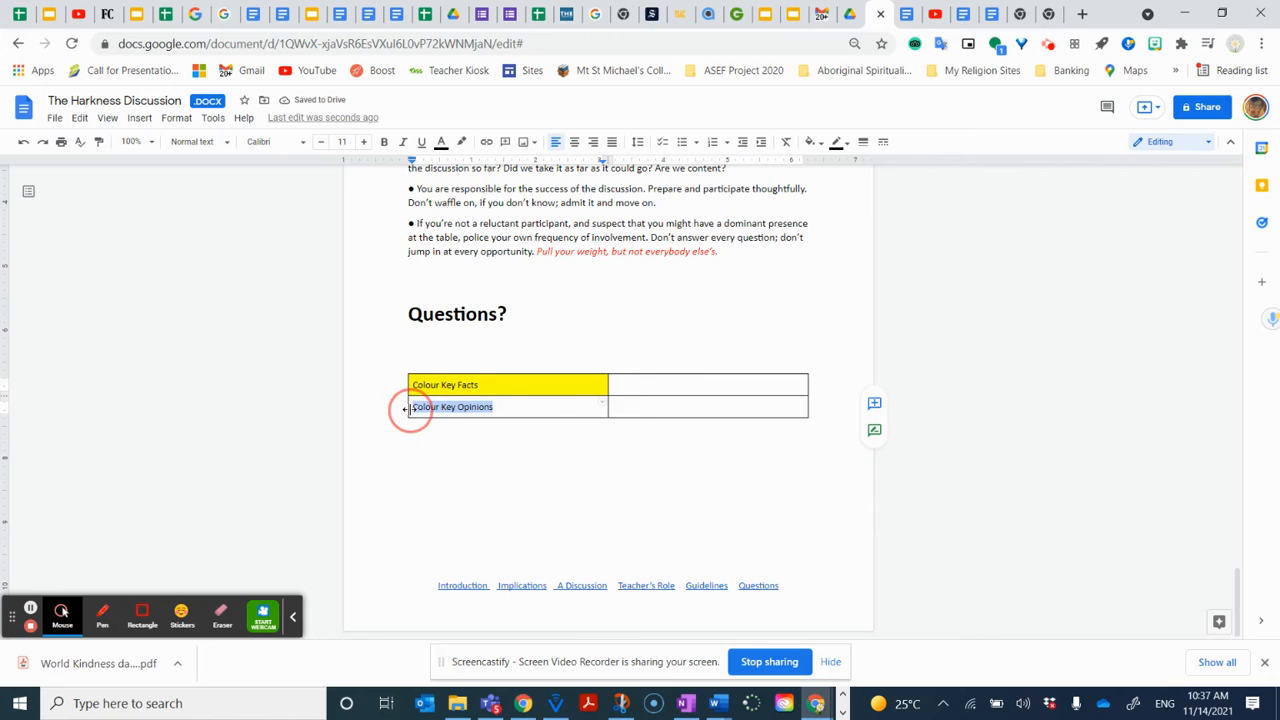
{"action": "left_click", "coordinate": [811, 141]}
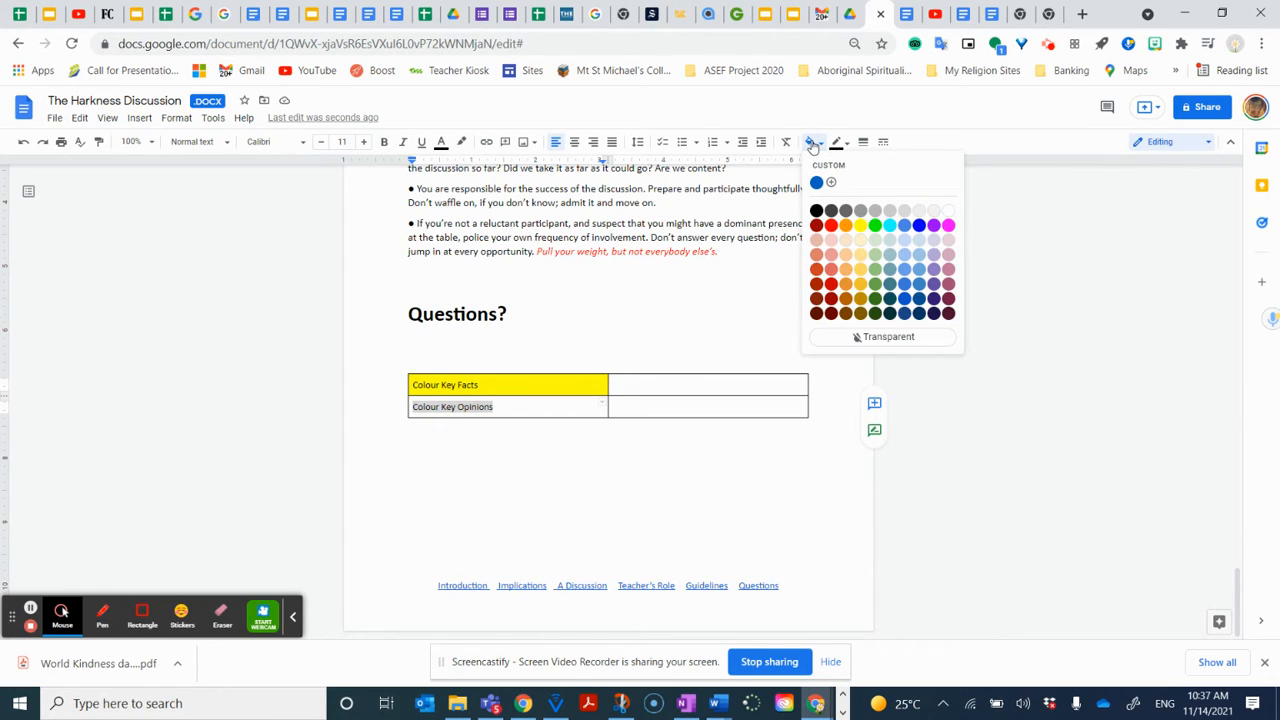
{"action": "left_click", "coordinate": [875, 225]}
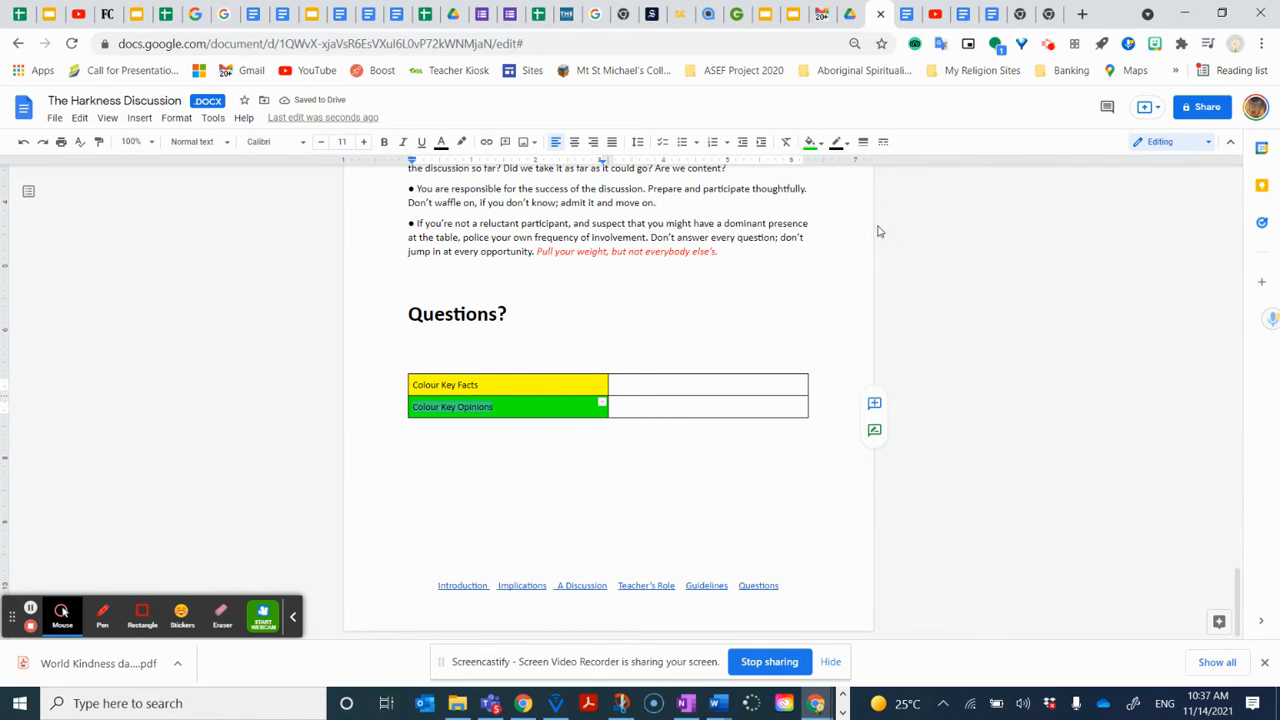
{"action": "left_click", "coordinate": [416, 456]}
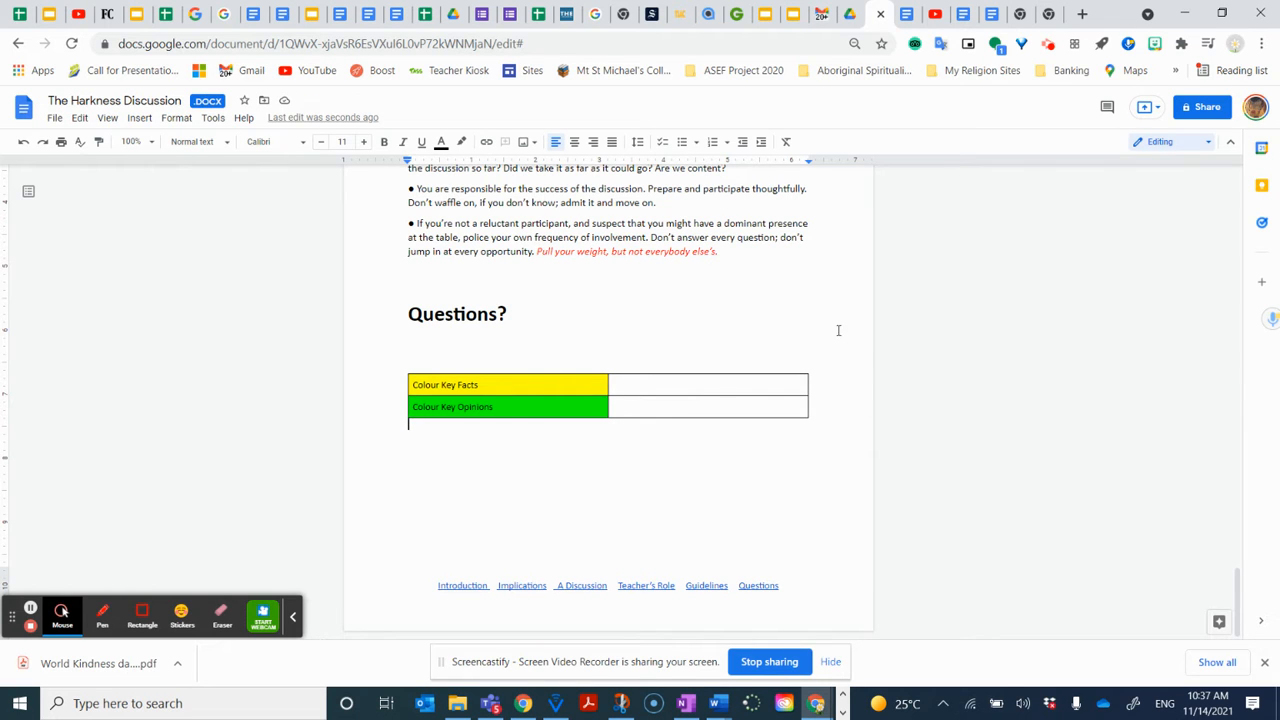
Place the insertion point on the empty line below the table of contents on the first page.
{"action": "left_click_drag", "start_coordinate": [1237, 596], "coordinate": [1205, 214]}
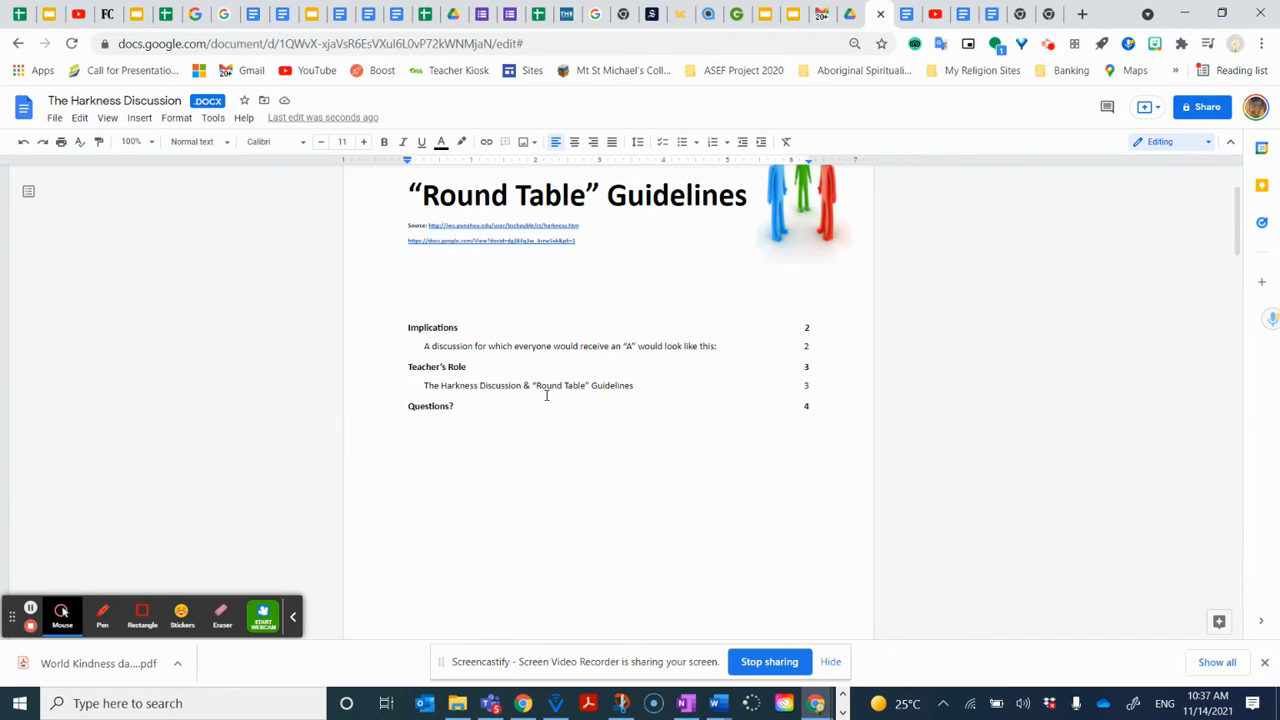
{"action": "left_click", "coordinate": [419, 459]}
{"action": "left_click", "coordinate": [419, 456]}
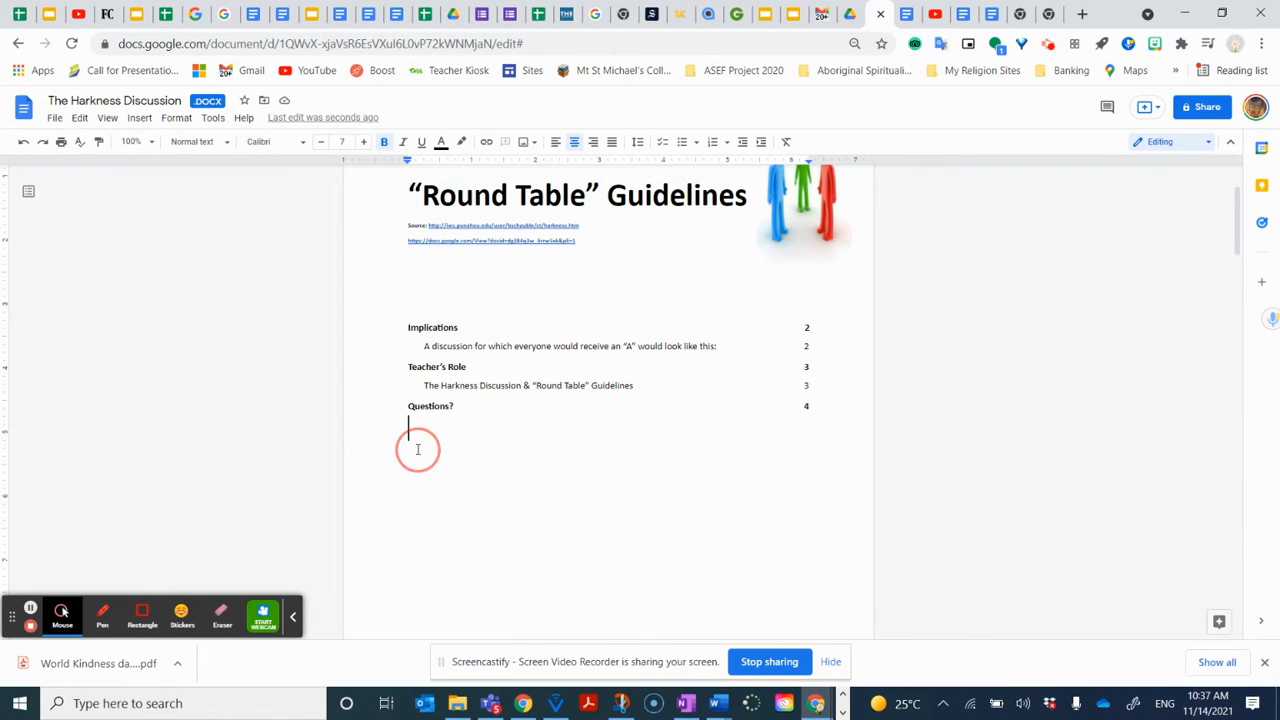
{"action": "left_click", "coordinate": [136, 119]}
{"action": "mouse_move", "coordinate": [166, 148]}
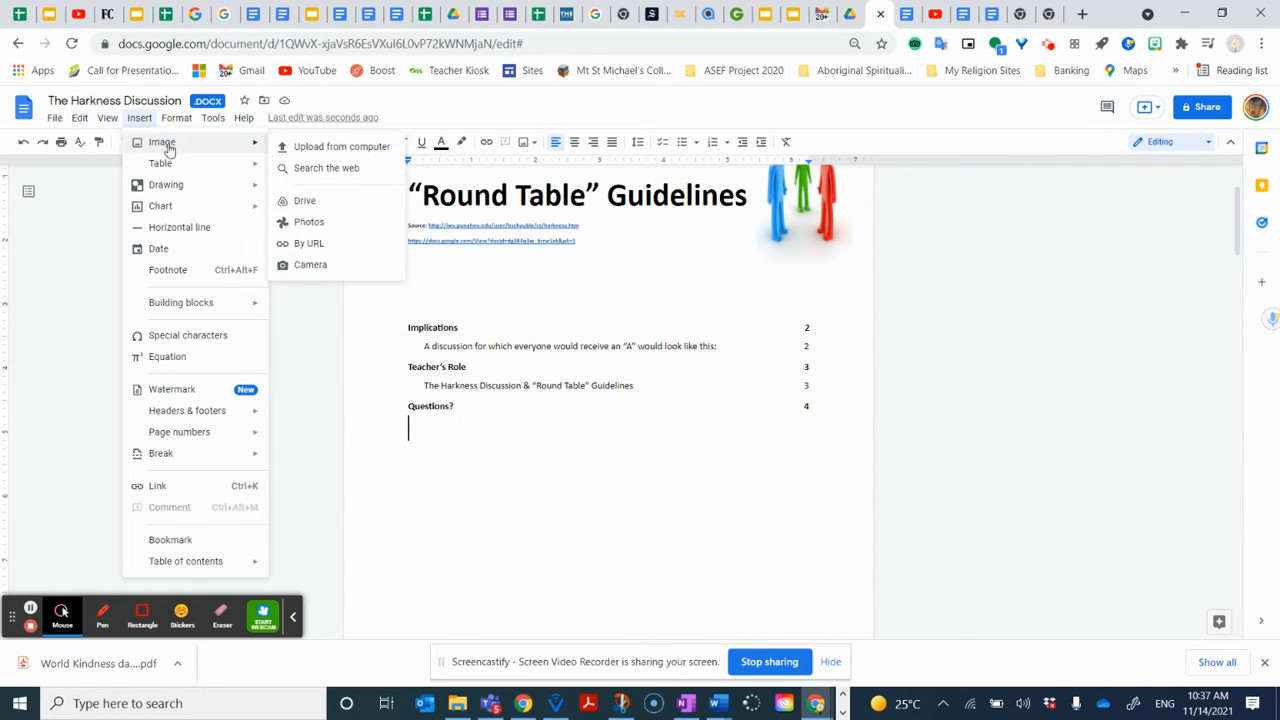
{"action": "mouse_move", "coordinate": [184, 190]}
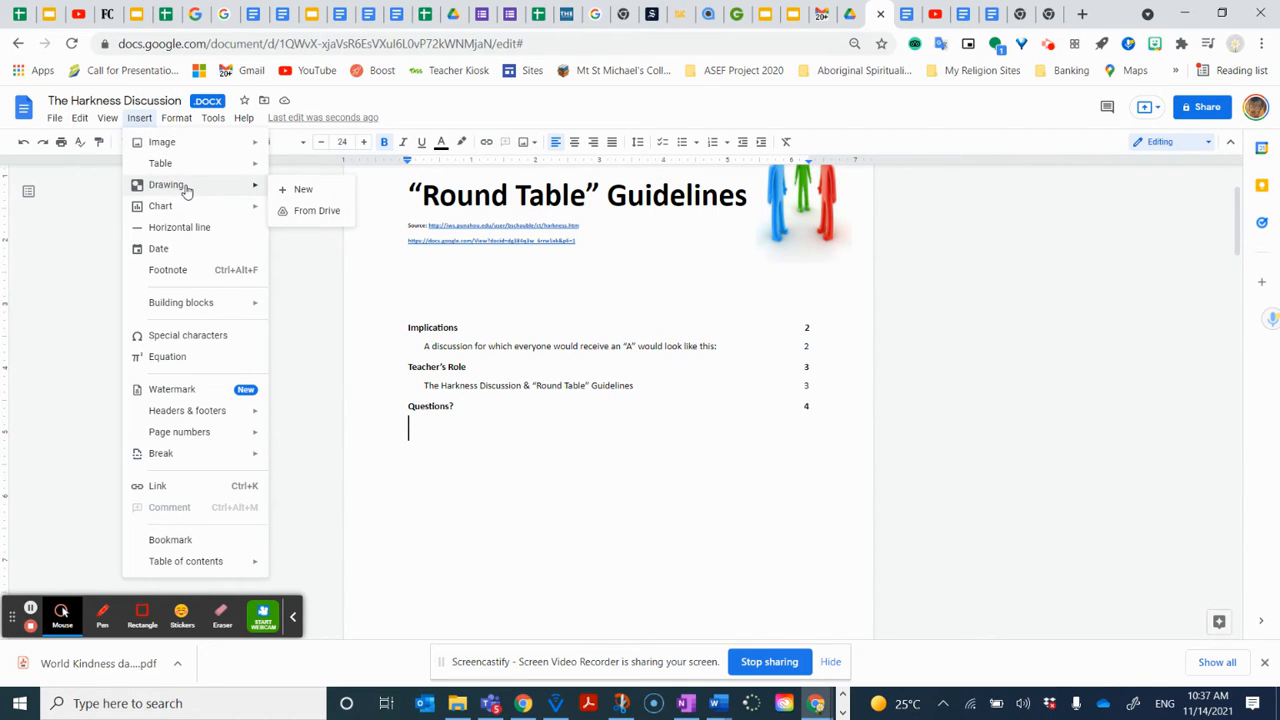
{"action": "left_click", "coordinate": [311, 214]}
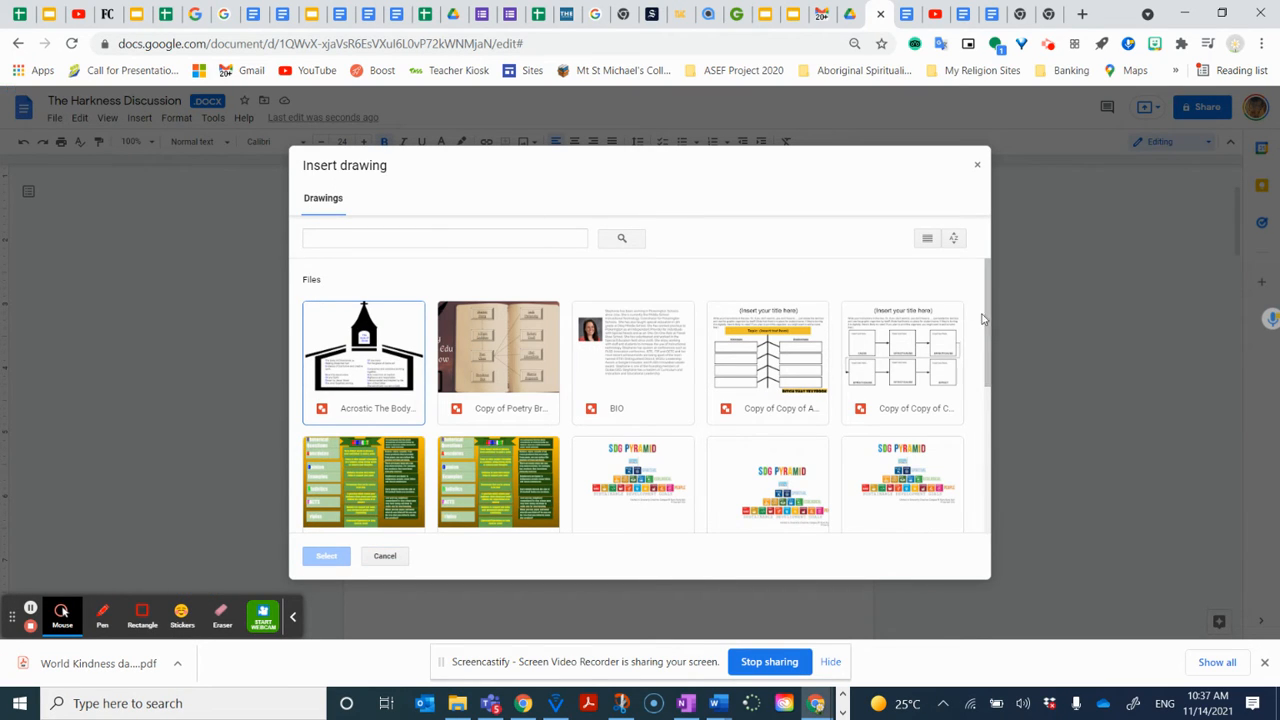
{"action": "mouse_move", "coordinate": [987, 328]}
{"action": "left_mouse_down"}
{"action": "mouse_move", "coordinate": [1014, 503]}
{"action": "mouse_move", "coordinate": [996, 266]}
{"action": "left_mouse_up"}
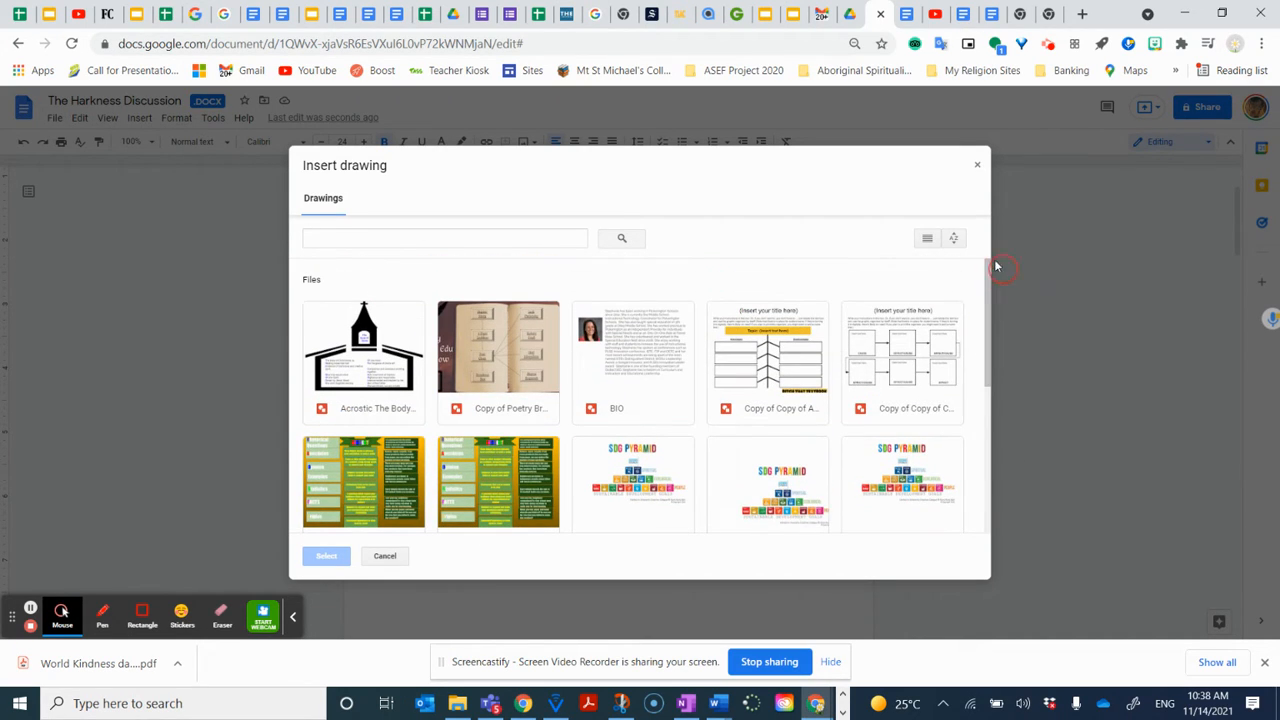
{"action": "left_click", "coordinate": [977, 165]}
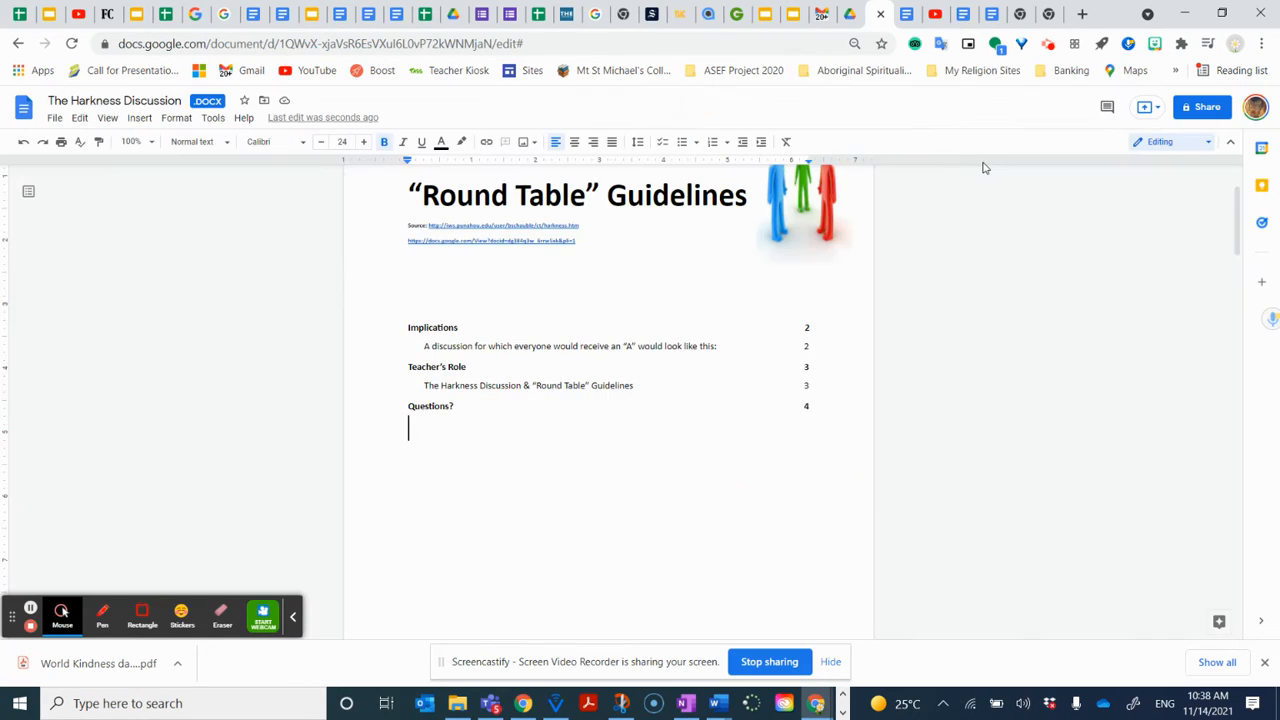
Insert the Harkness Discussion photo from Google Drive below the table of contents.
{"action": "left_click", "coordinate": [142, 119]}
{"action": "mouse_move", "coordinate": [257, 148]}
{"action": "left_click", "coordinate": [346, 200]}
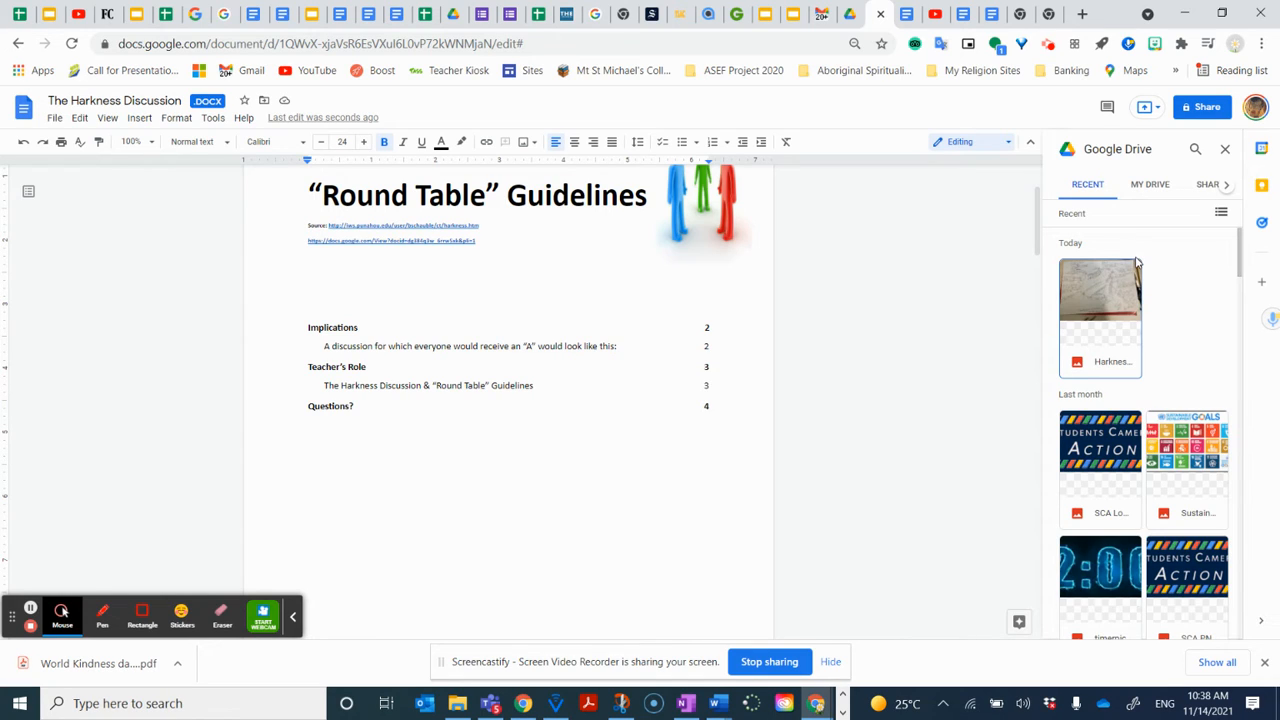
{"action": "left_click", "coordinate": [1104, 292]}
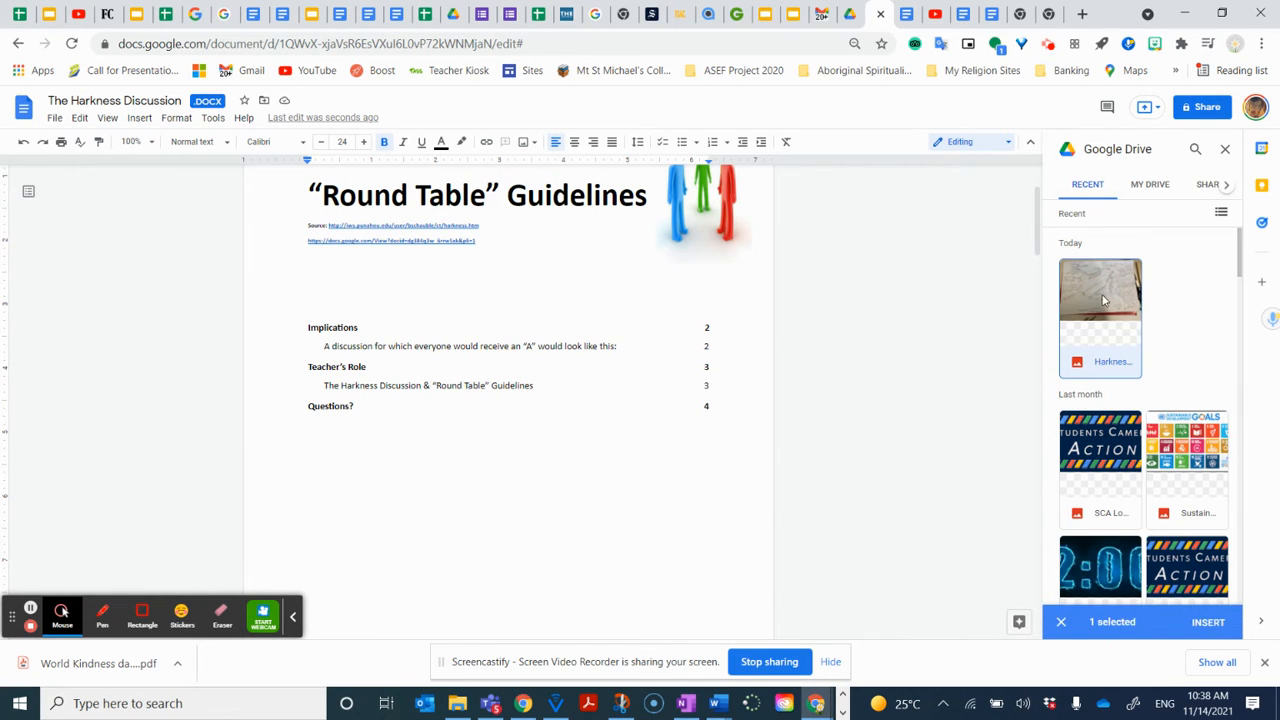
{"action": "left_click", "coordinate": [1208, 623]}
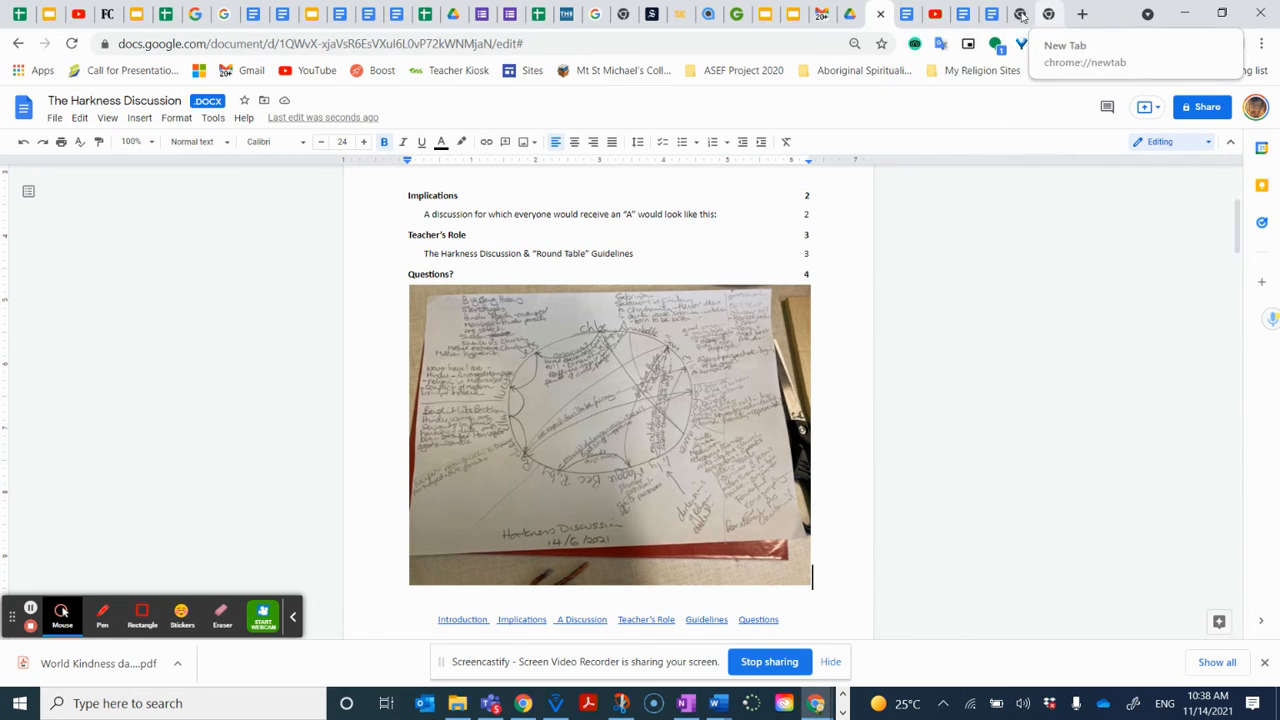
Open the Copy of Harkness Discussion document from the Practice folder in Drive and copy its annotated oval diagram.
{"action": "left_click", "coordinate": [850, 14]}
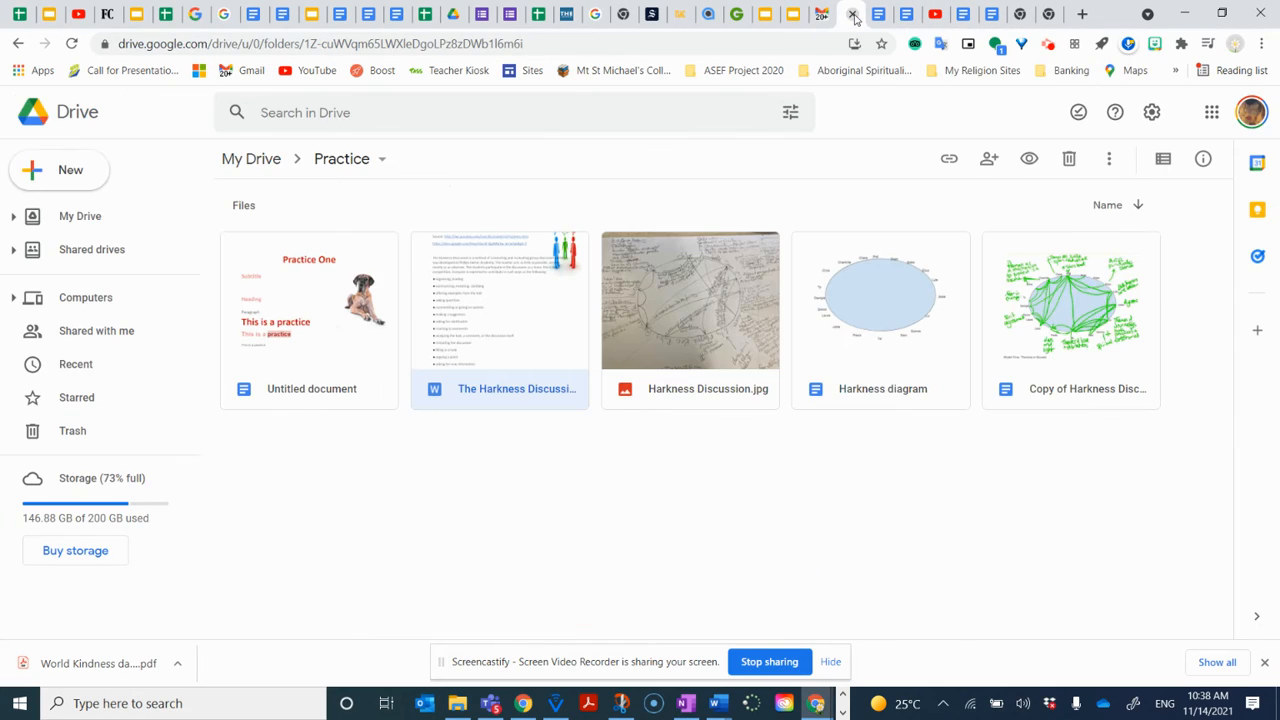
{"action": "double_click", "coordinate": [1078, 310]}
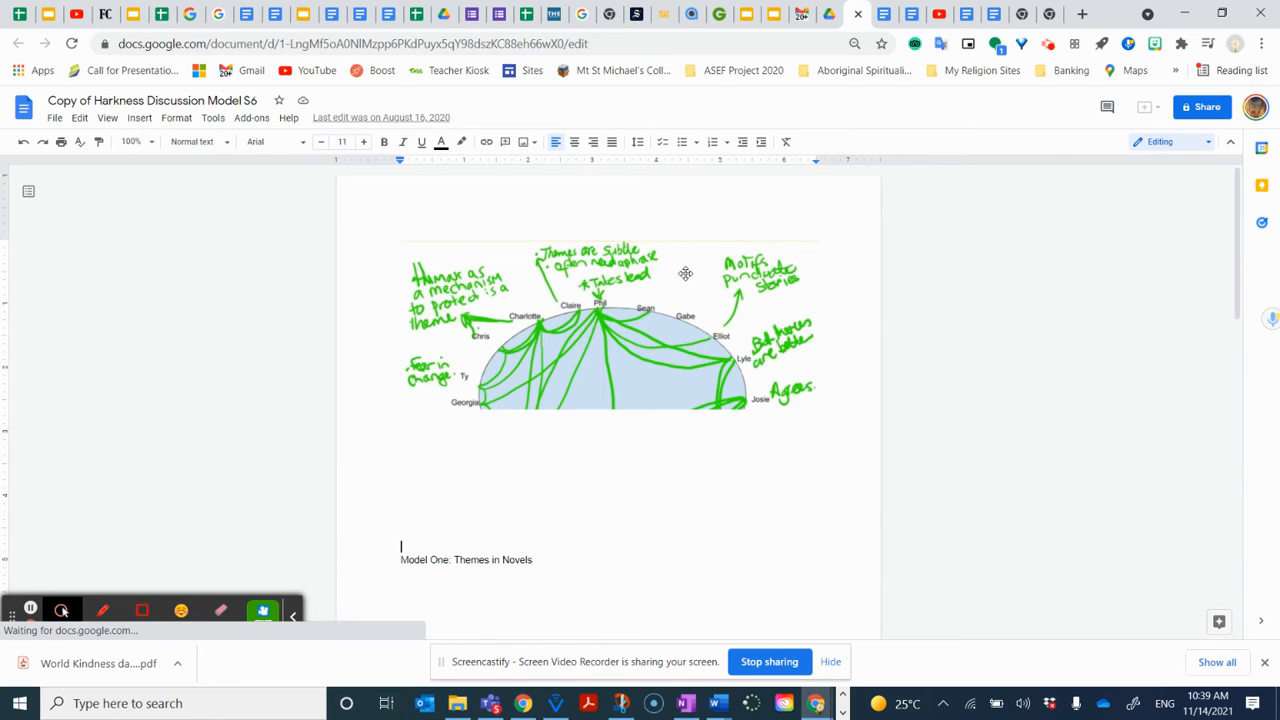
{"action": "left_click", "coordinate": [572, 348]}
{"action": "right_click", "coordinate": [572, 348]}
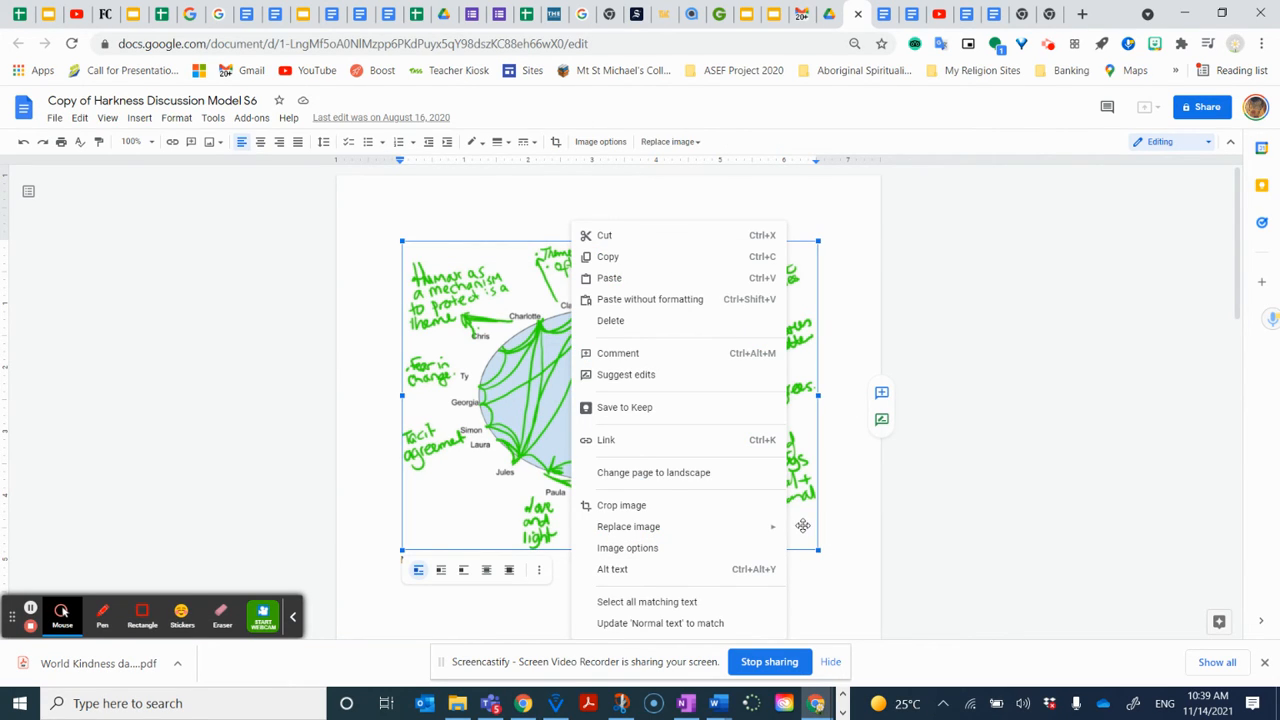
{"action": "right_click", "coordinate": [803, 526]}
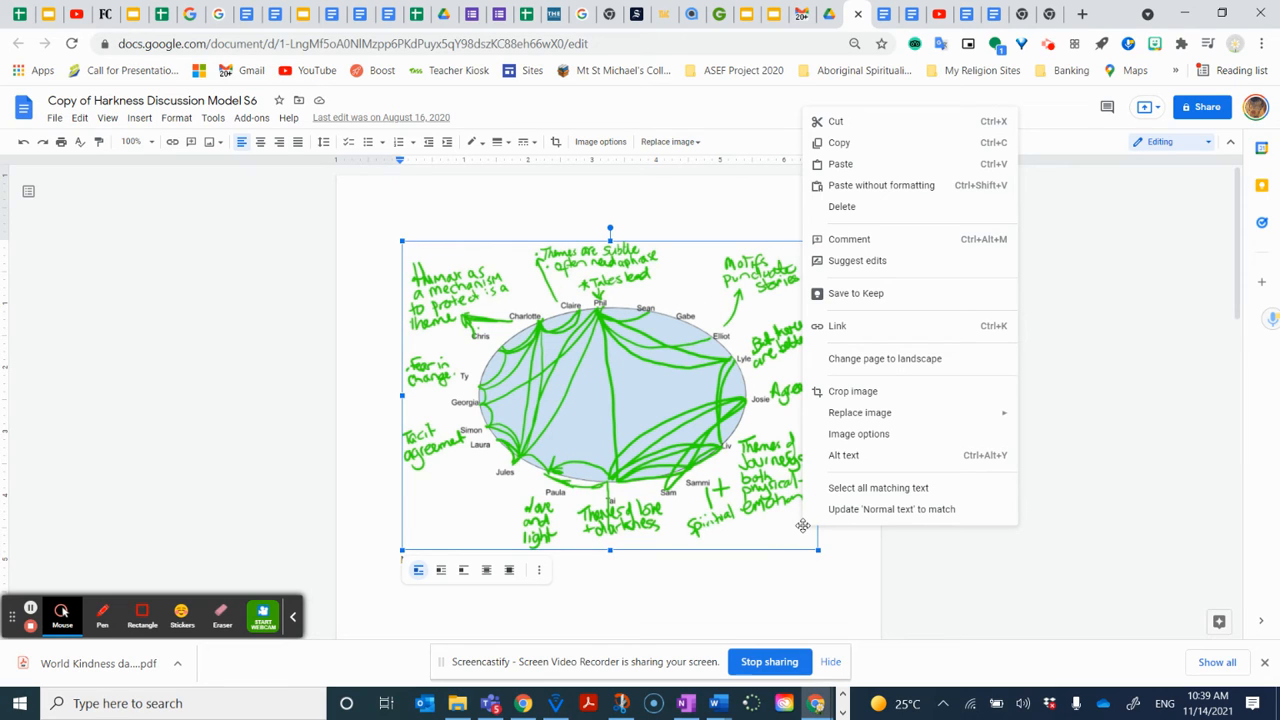
{"action": "left_click", "coordinate": [841, 145]}
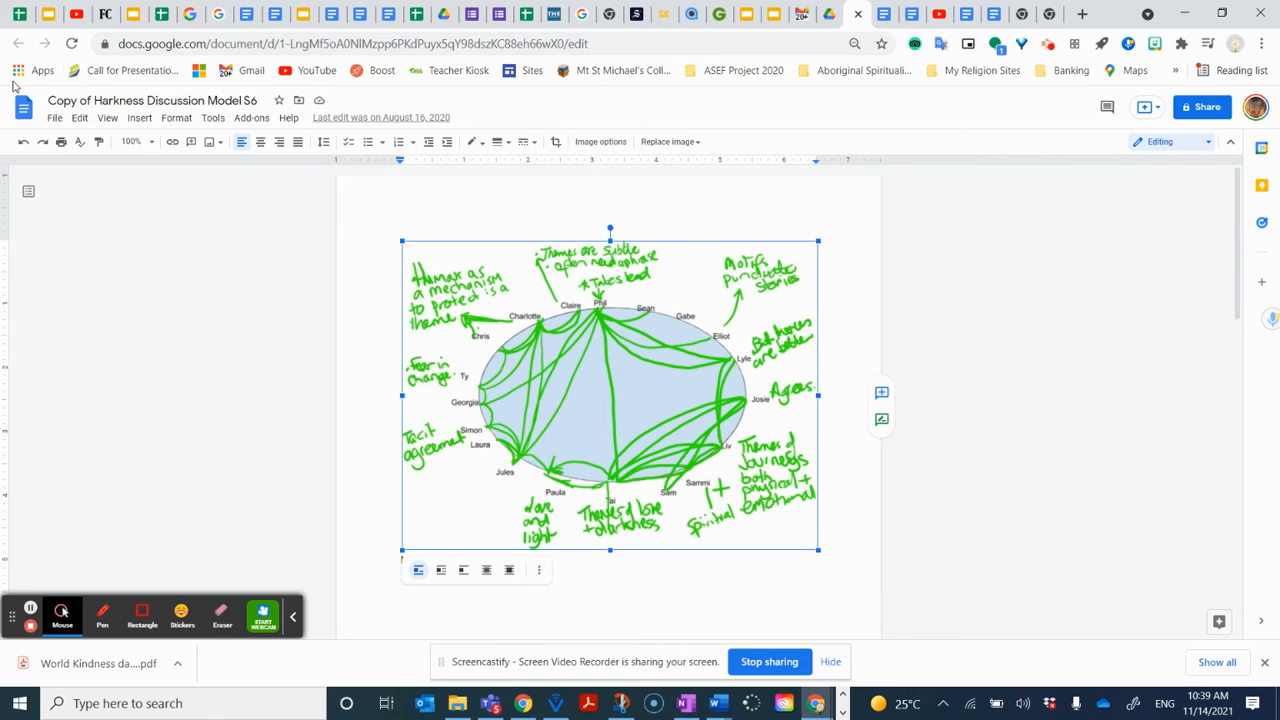
Return to The Harkness Discussion document and paste the copied diagram below the colour key table on the last page.
{"action": "left_click", "coordinate": [247, 14]}
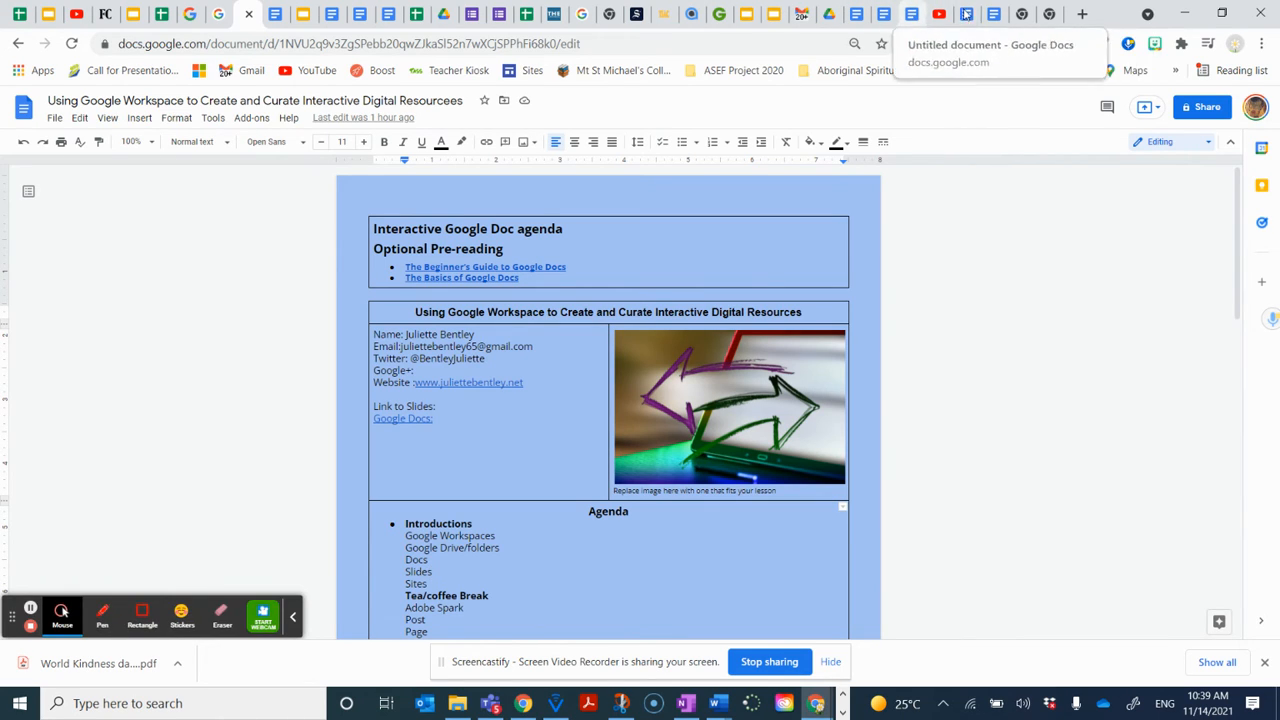
{"action": "left_click", "coordinate": [885, 14]}
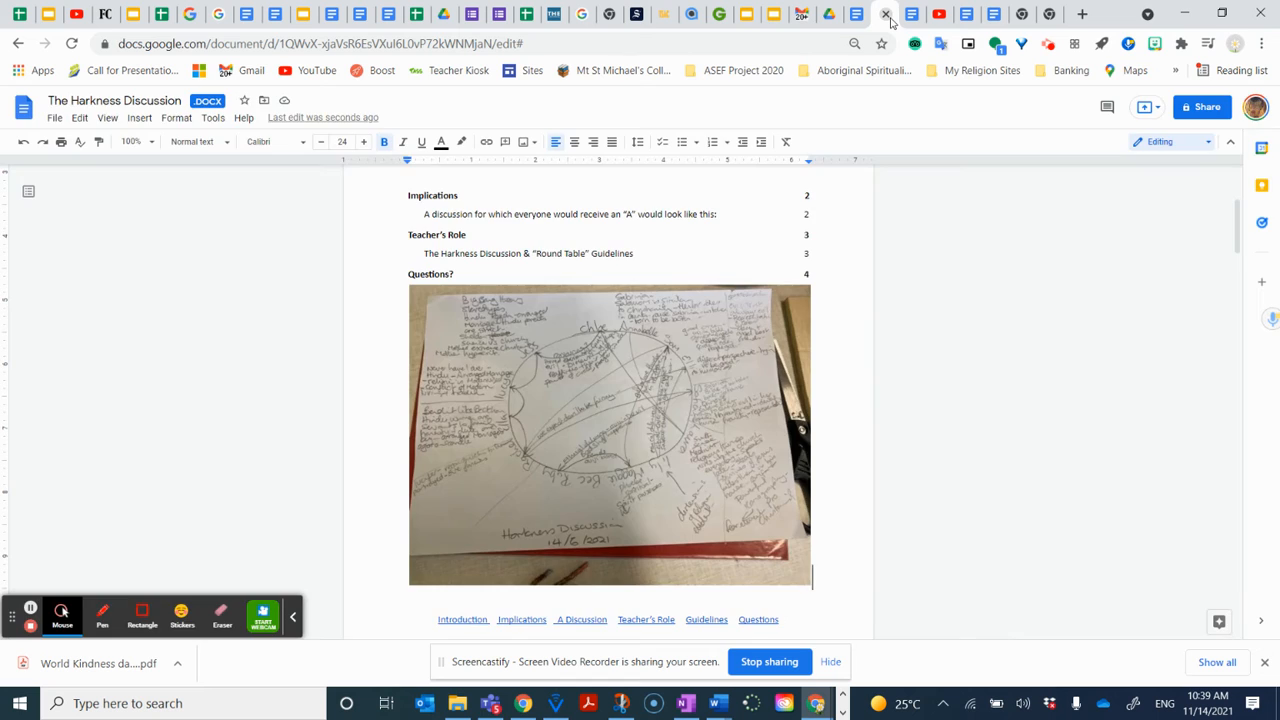
{"action": "left_click", "coordinate": [1238, 247]}
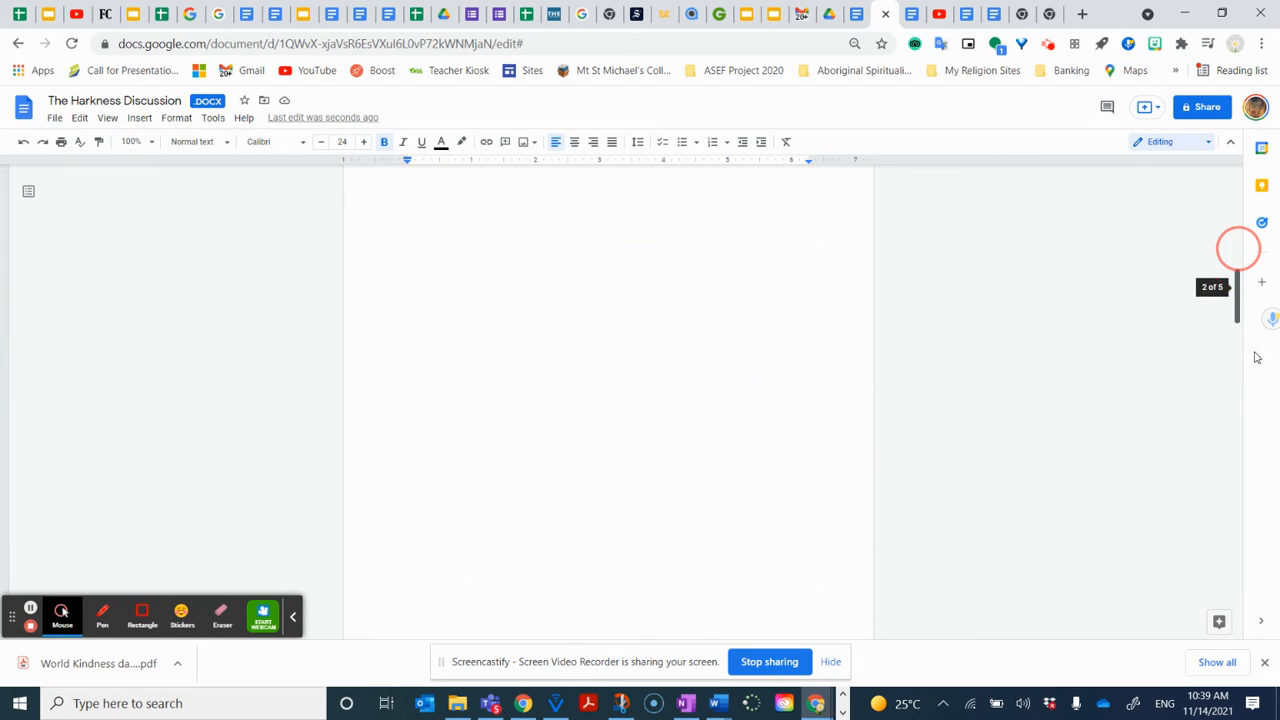
{"action": "left_click_drag", "start_coordinate": [1238, 447], "coordinate": [1238, 609]}
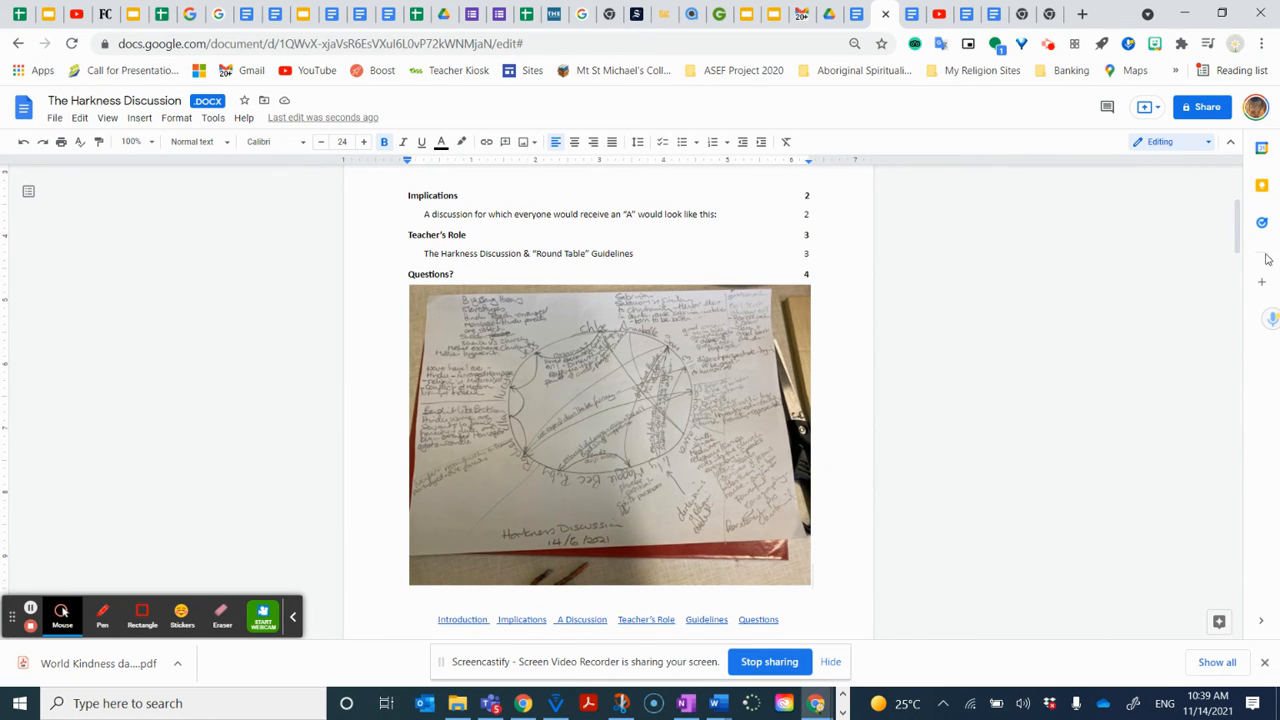
{"action": "left_click_drag", "start_coordinate": [1238, 248], "coordinate": [1239, 625]}
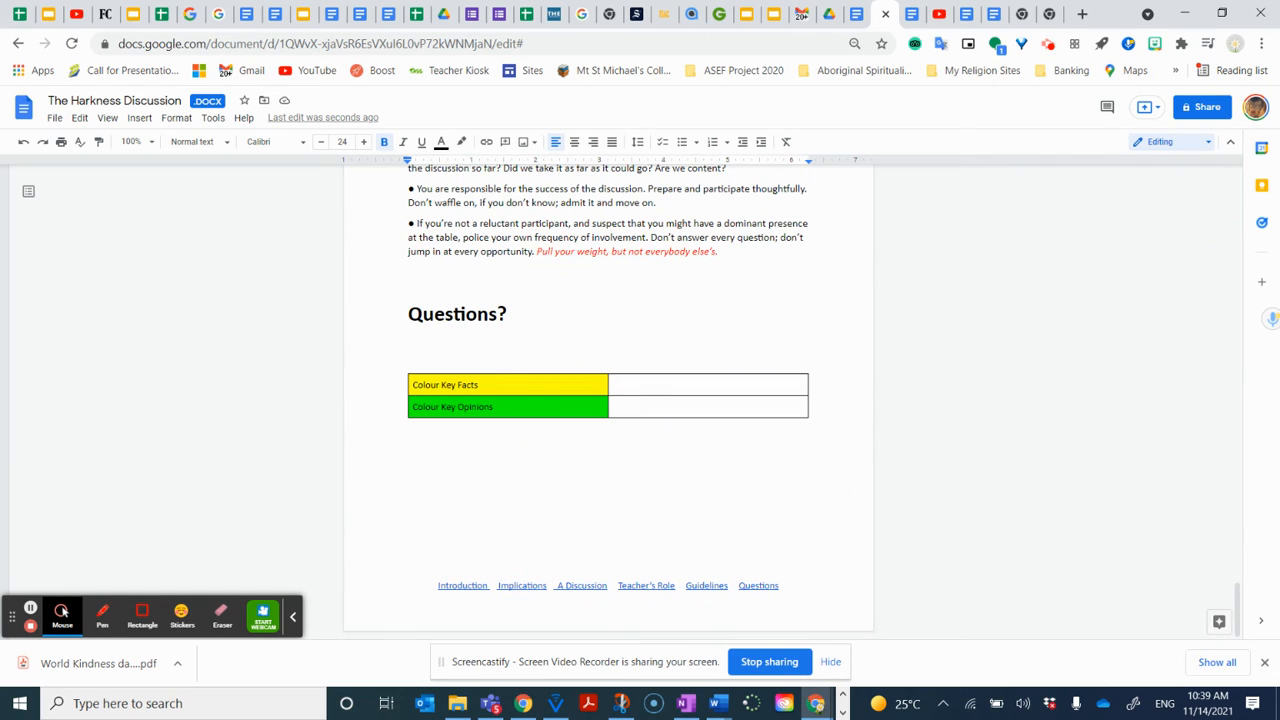
{"action": "left_click", "coordinate": [406, 452]}
{"action": "right_click", "coordinate": [406, 452]}
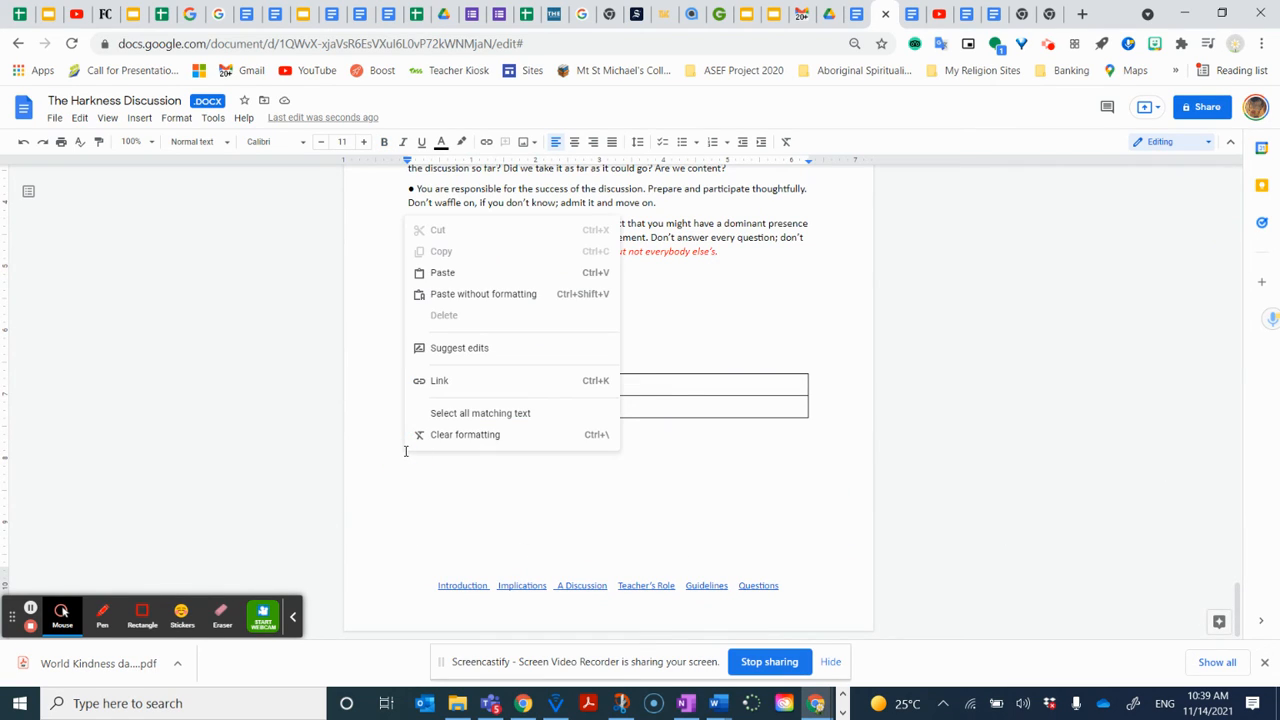
{"action": "left_click", "coordinate": [442, 272]}
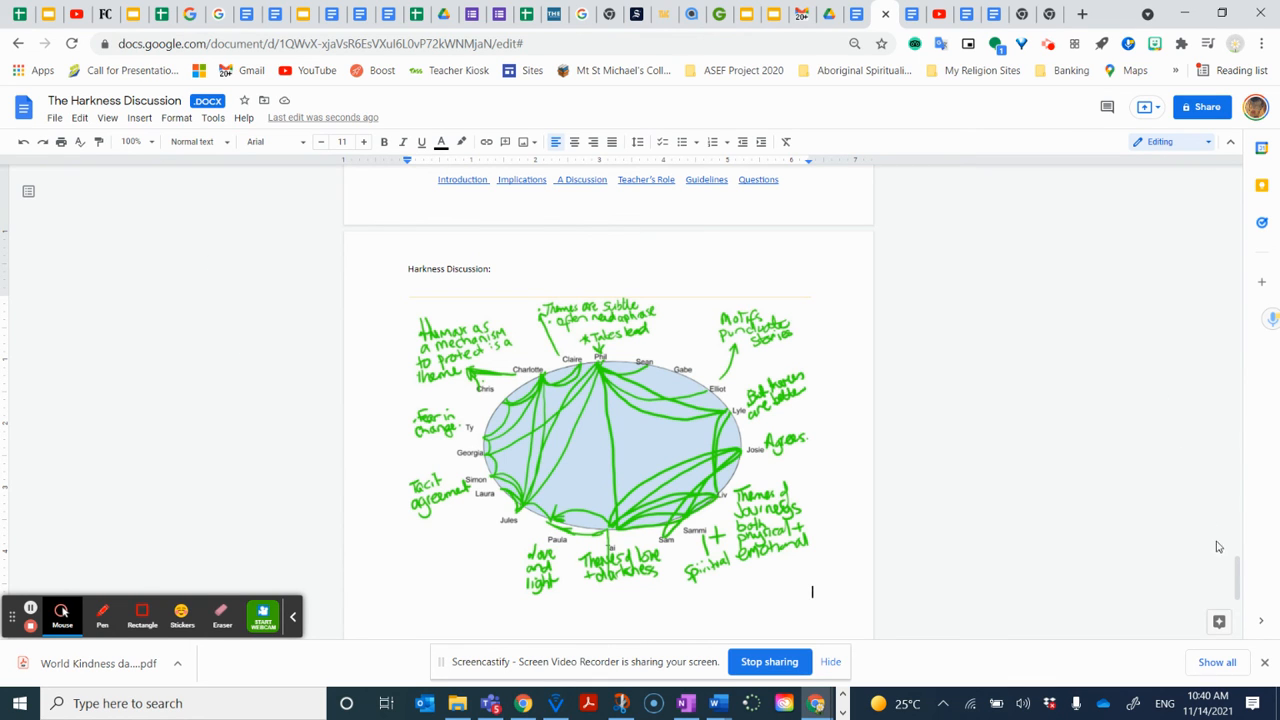
{"action": "left_click_drag", "start_coordinate": [1237, 574], "coordinate": [1175, 208]}
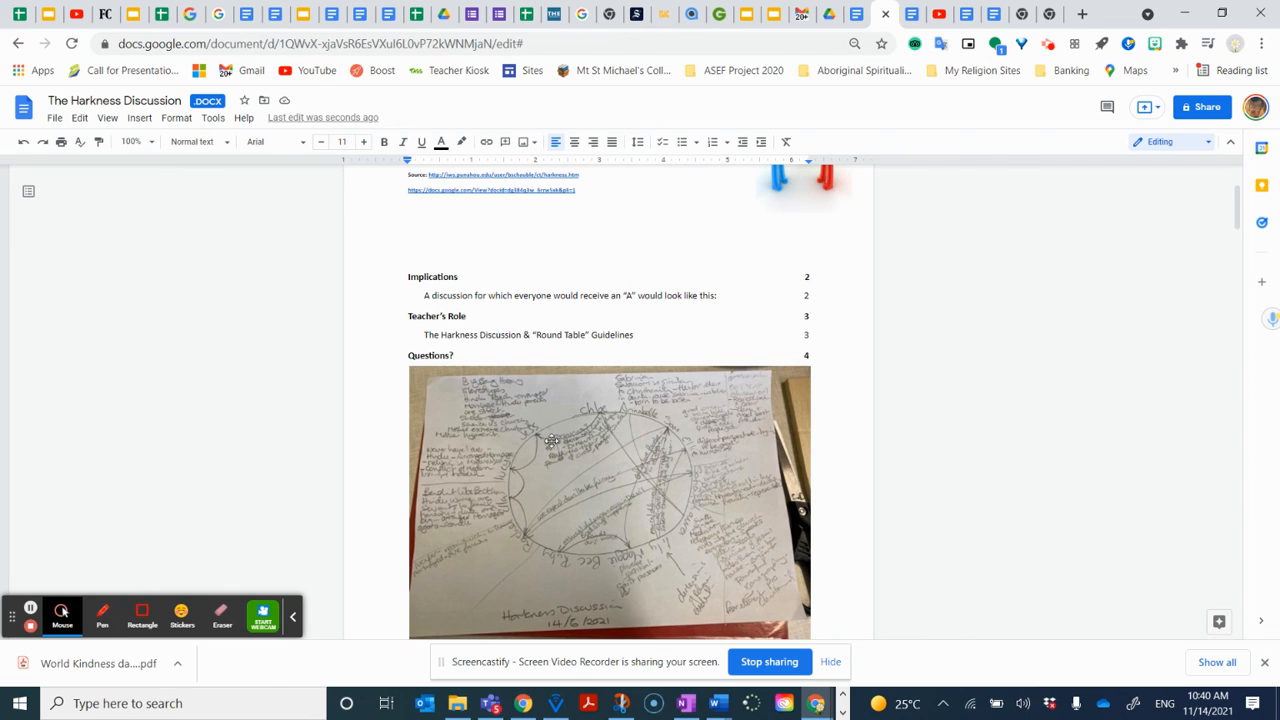
{"action": "left_click_drag", "start_coordinate": [1239, 214], "coordinate": [1234, 230]}
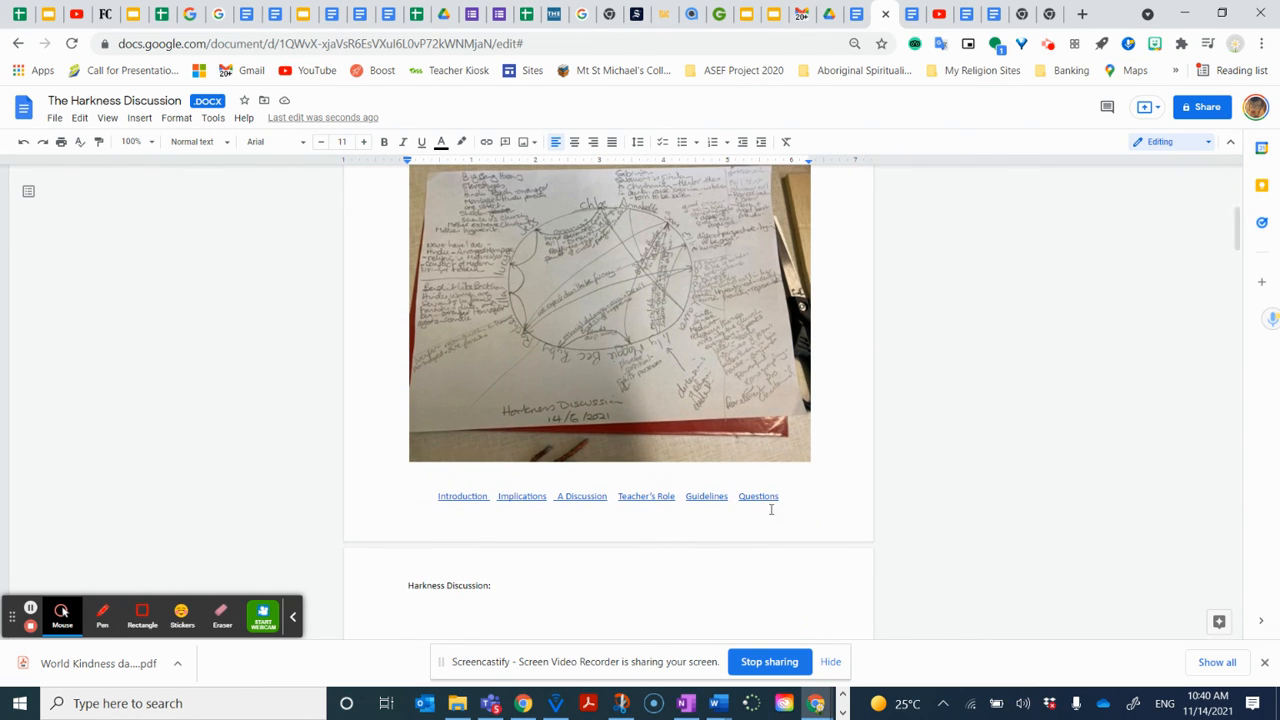